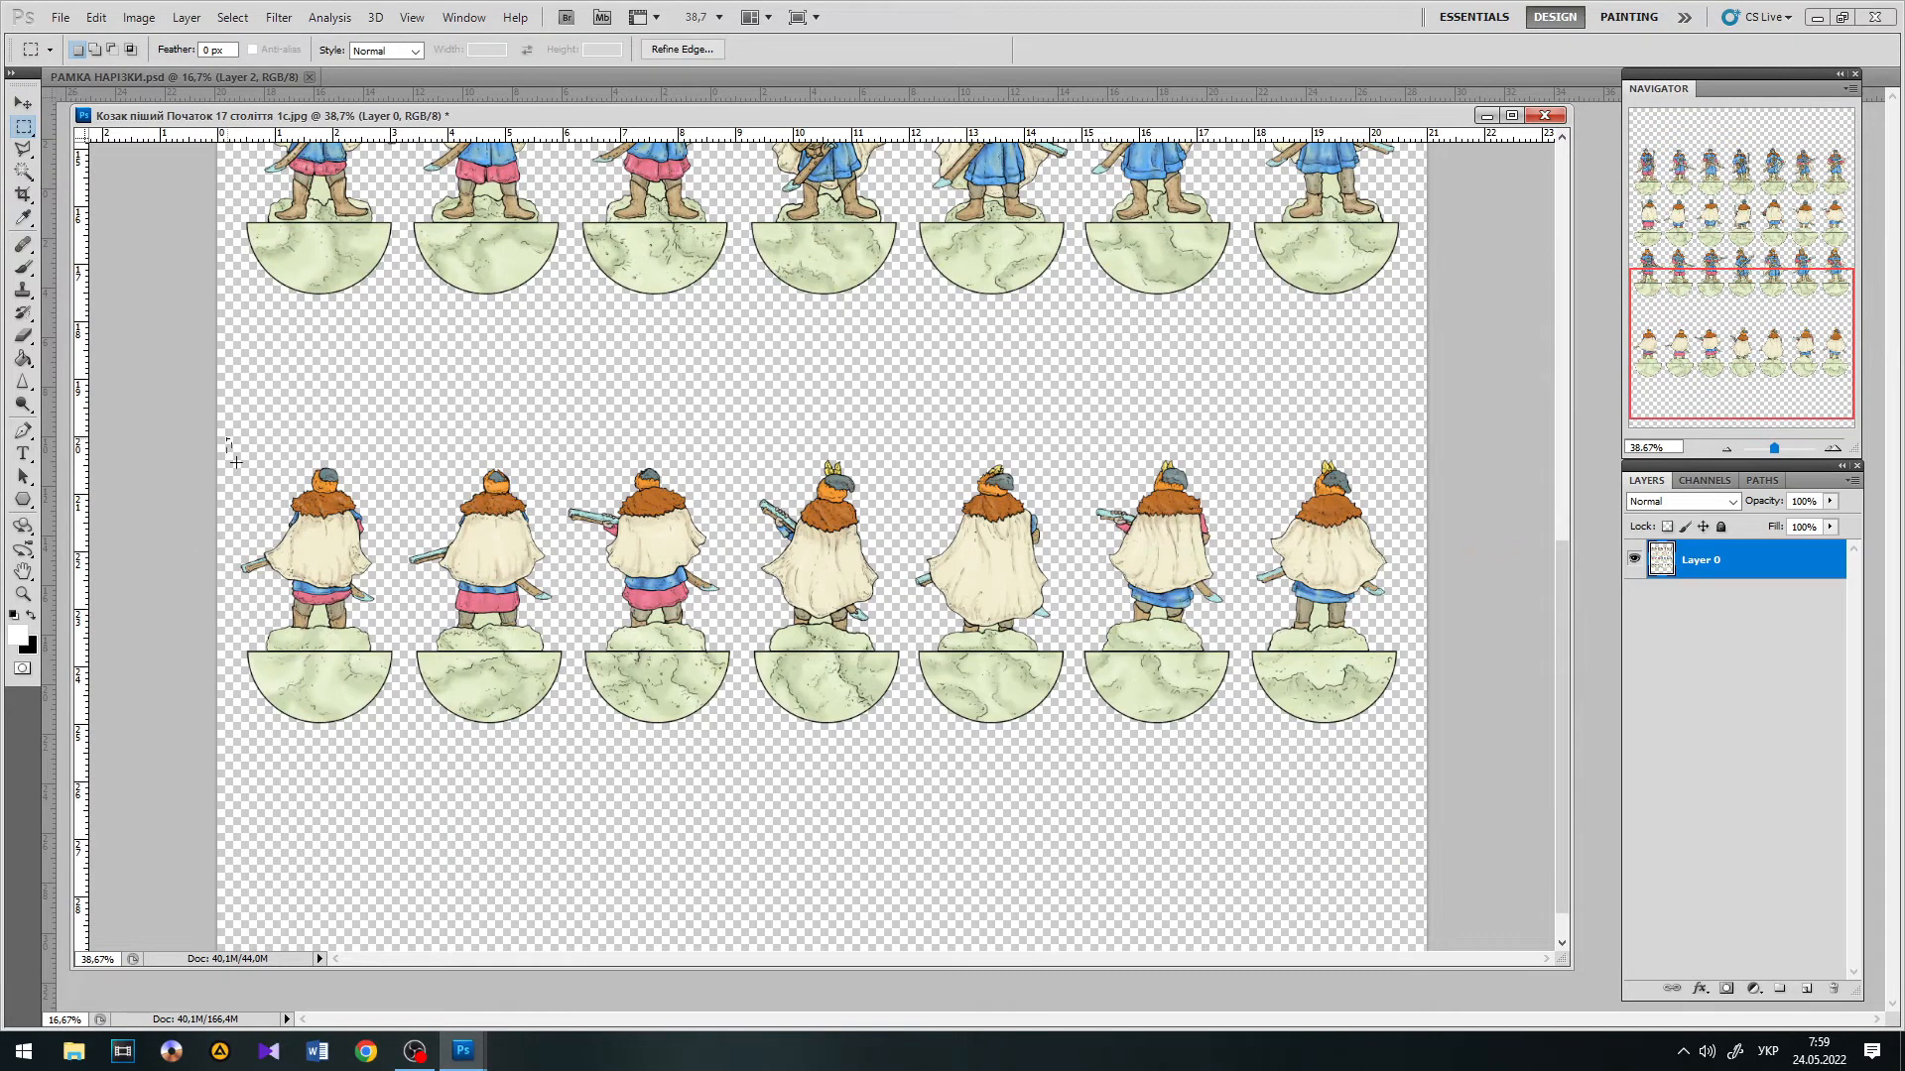
Step: Move the Cossack figure sheet into РАМКА НАРІЗКИ.psd, show the Повна рамка layer and nudge the figures within the red frame
key("v")
left_click_drag(661, 653, 675, 499)
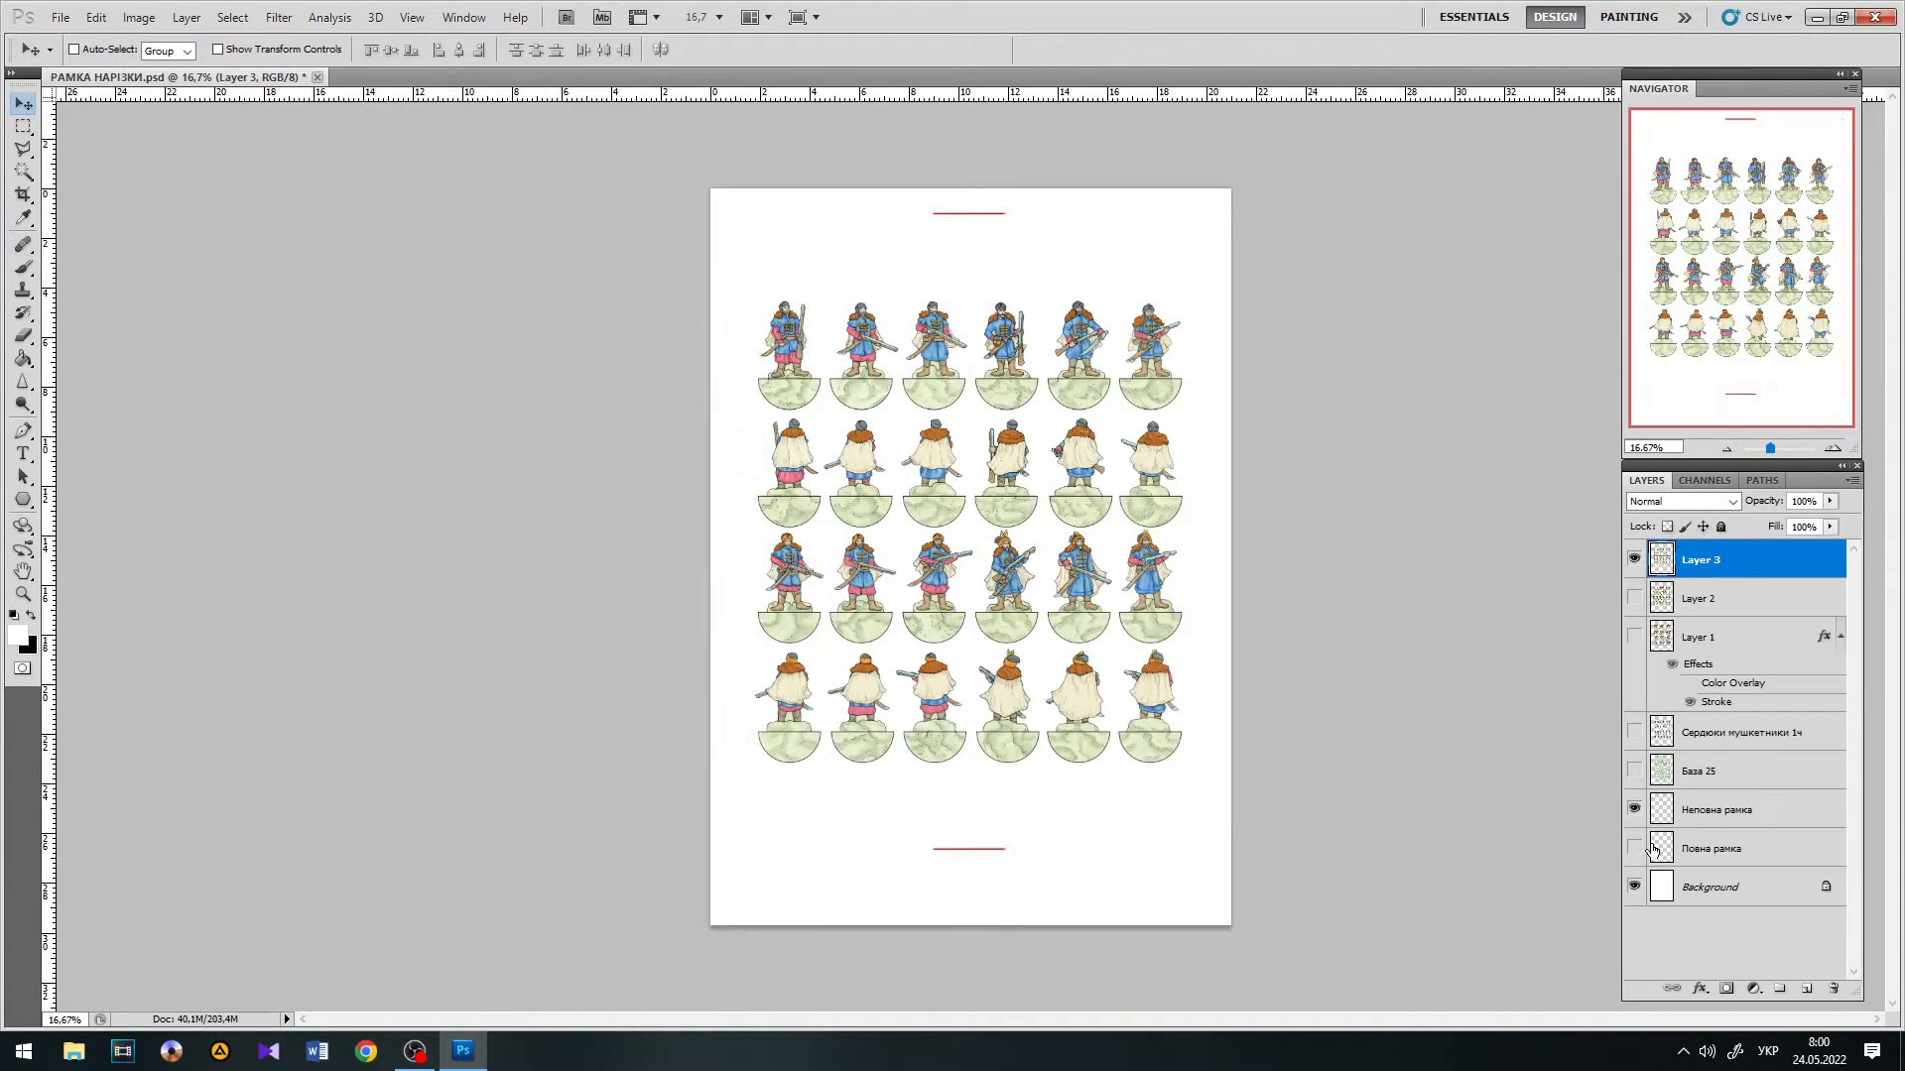
left_click(1637, 849)
key("shift+Right")
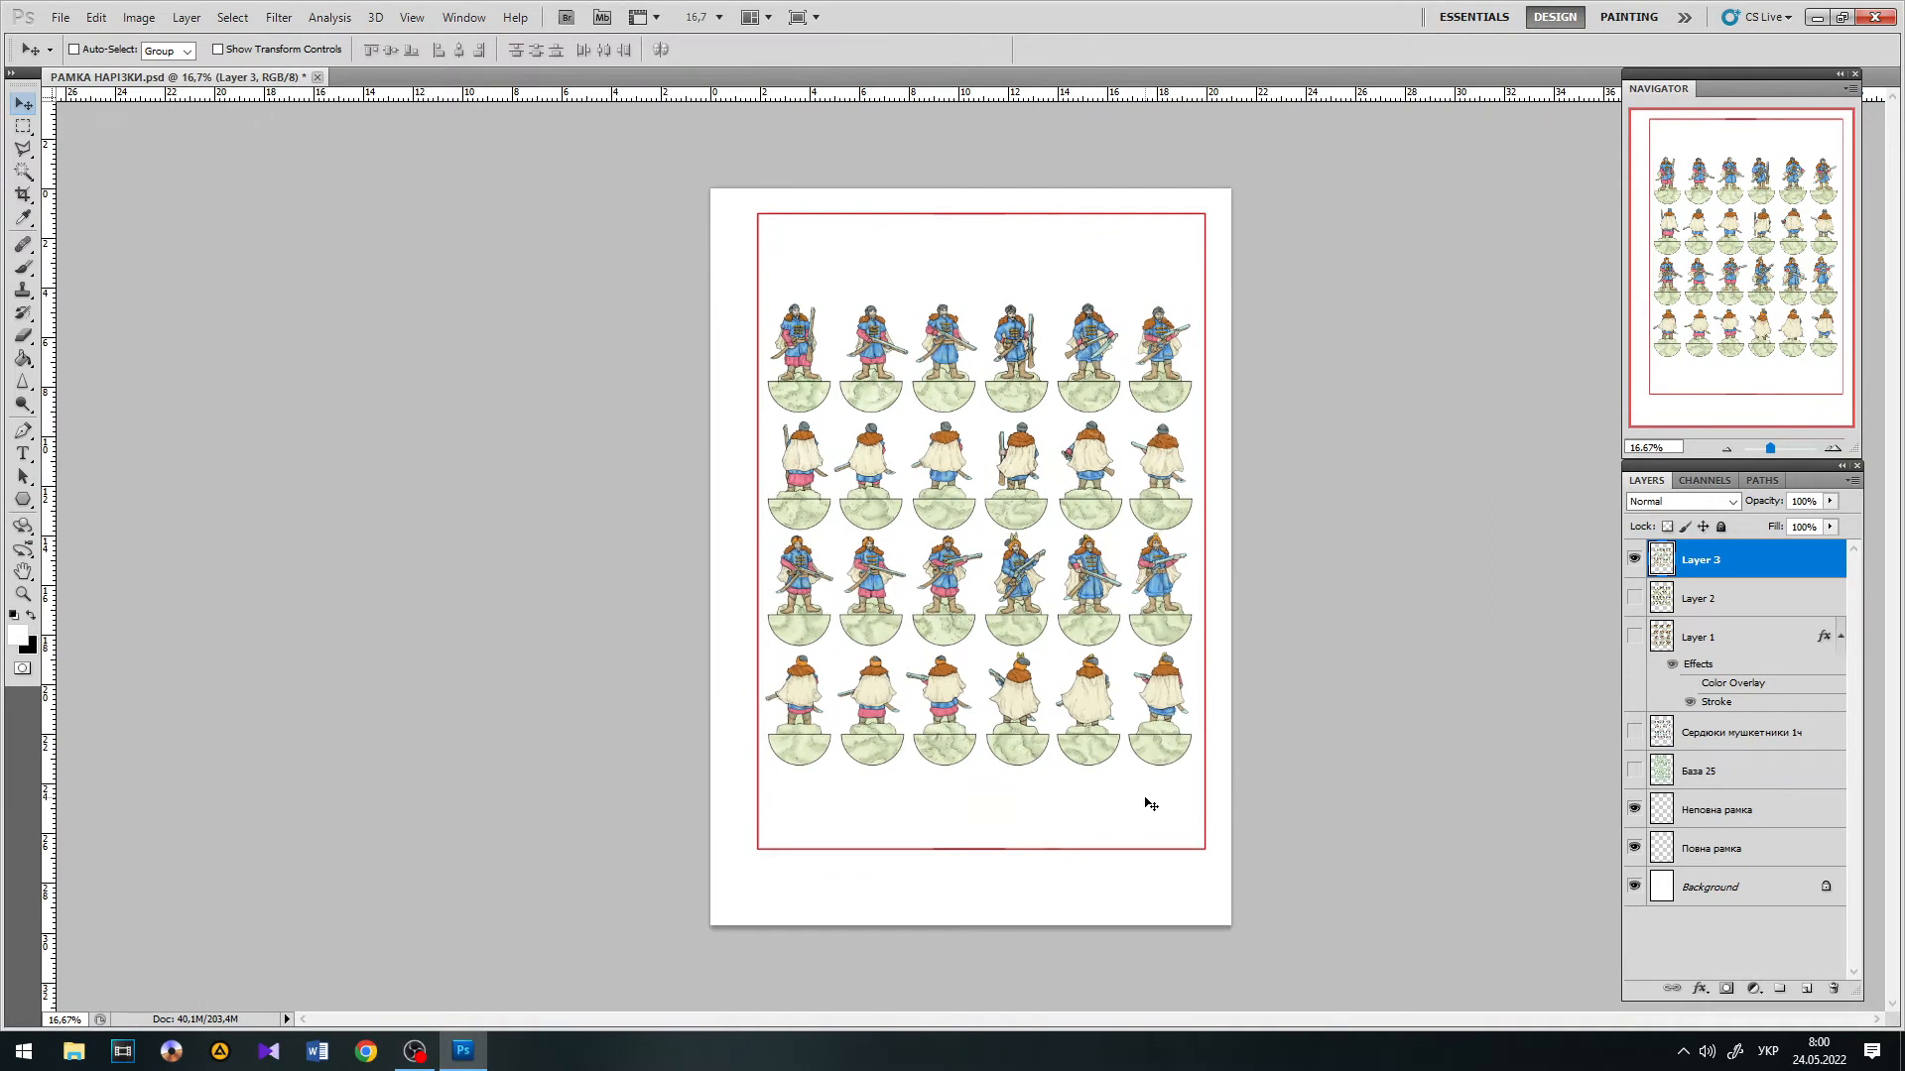
key("shift+Down")
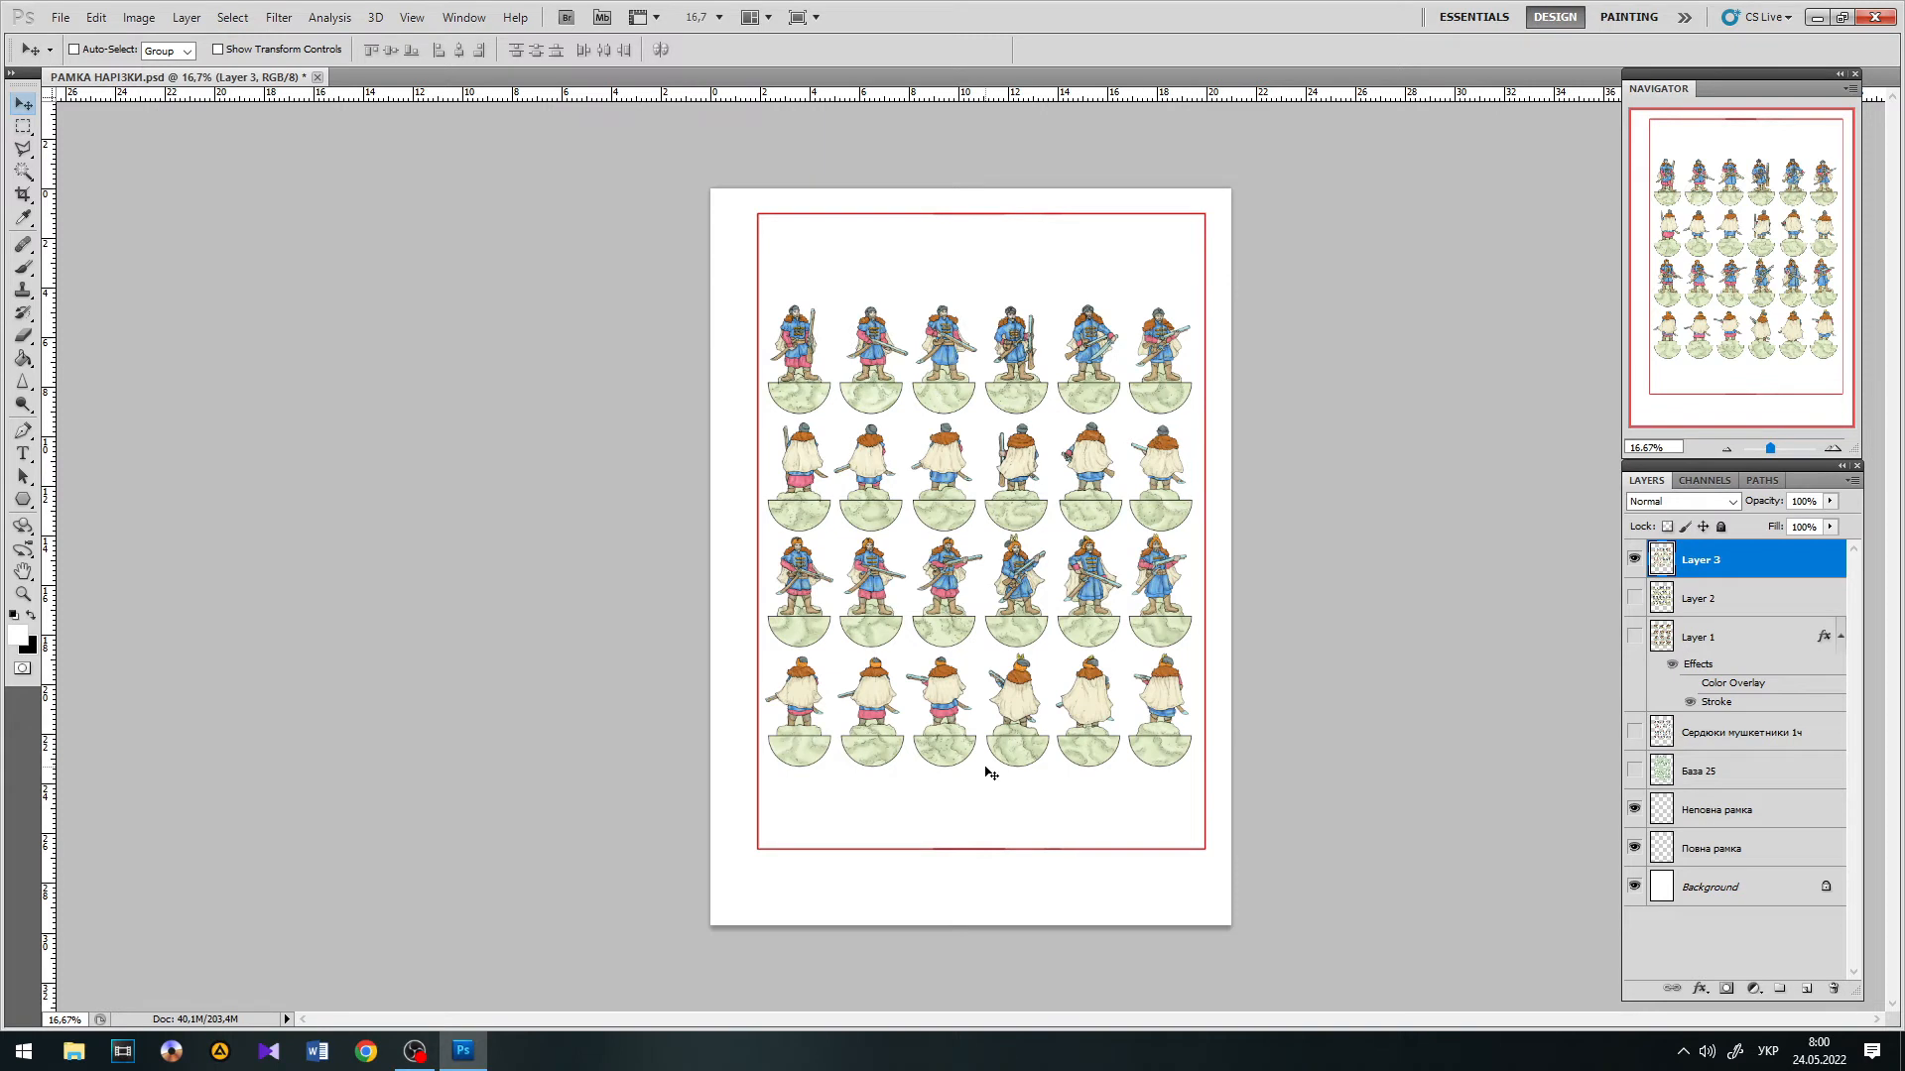
Step: Measure the full width and height of the red frame with the Ruler tool
left_click(23, 218)
right_click(23, 218)
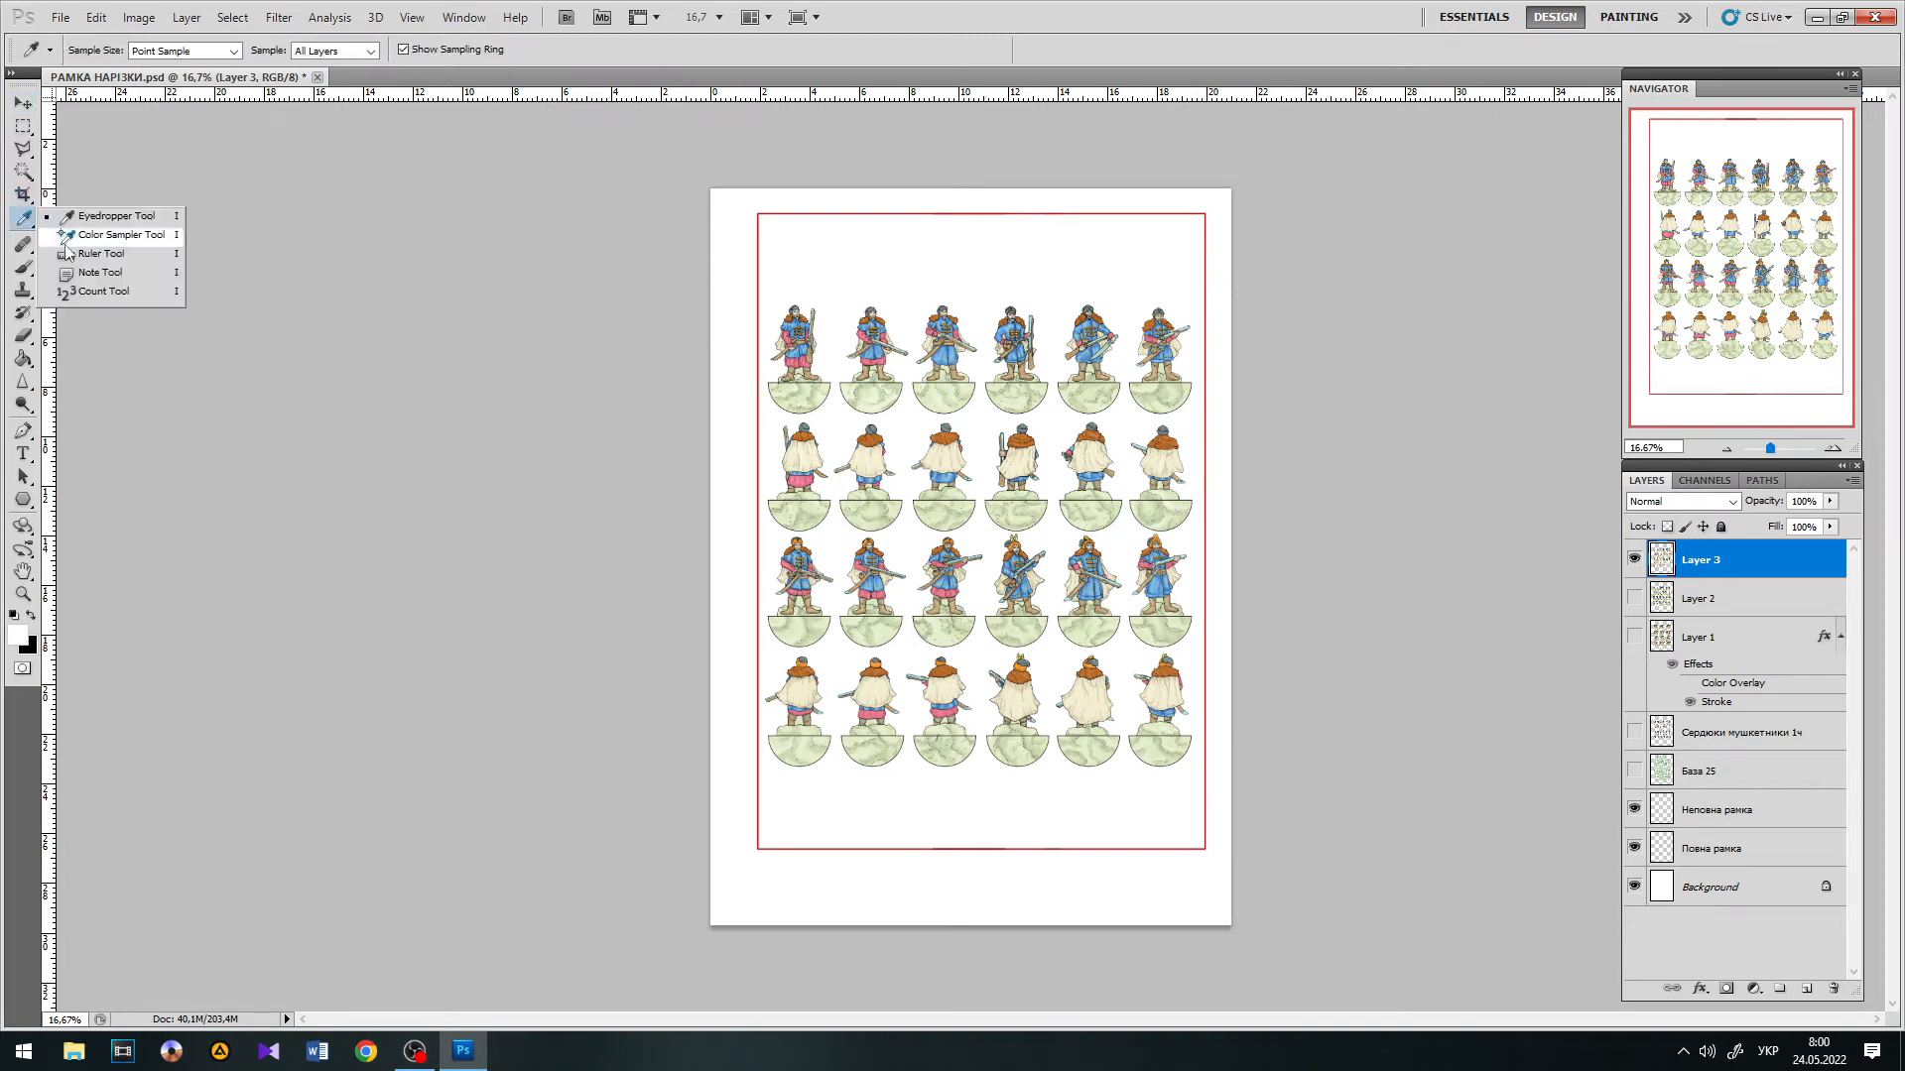
left_click(74, 256)
left_click_drag(760, 215, 917, 214)
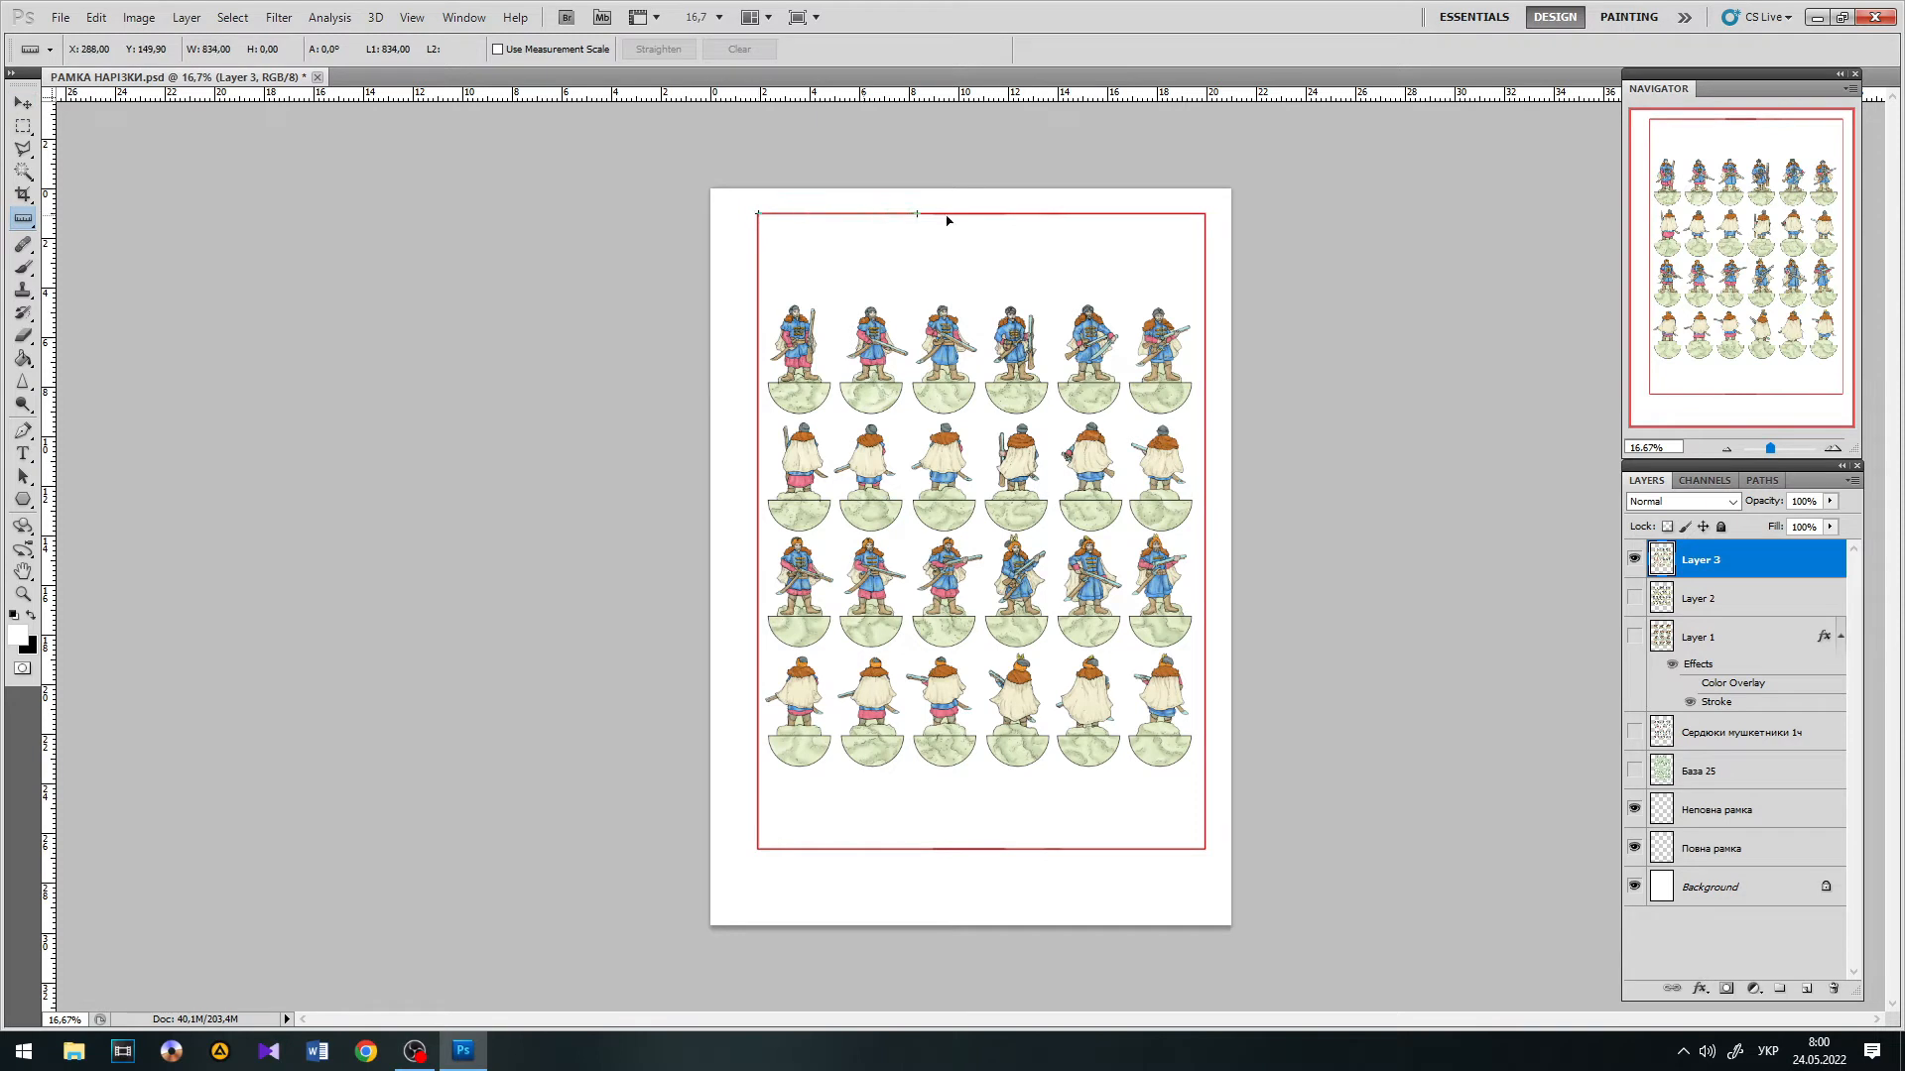
left_click_drag(1206, 230, 1207, 231)
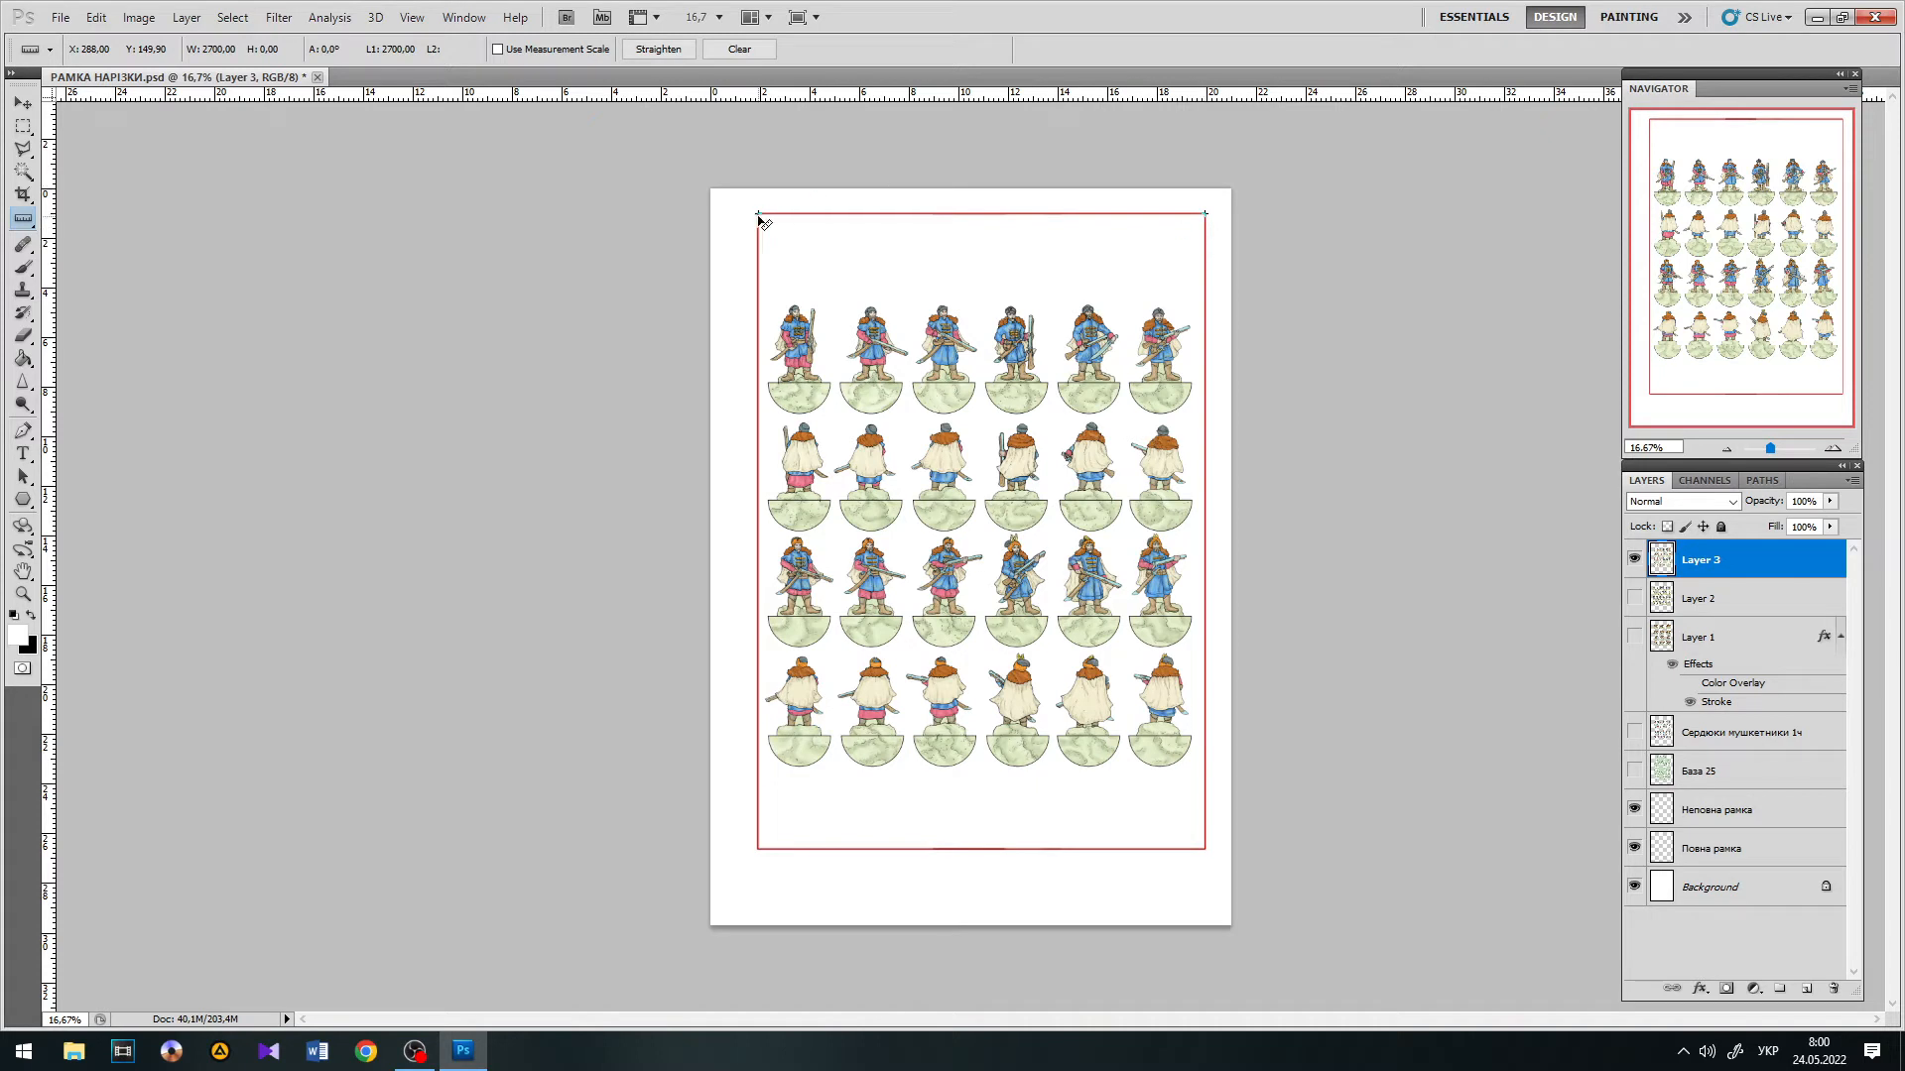
left_click_drag(757, 849, 758, 231)
Step: Show the Неповна рамка layer and hide the Повна рамка layer
left_click_drag(1770, 449, 1778, 449)
left_click_drag(1744, 271, 1700, 181)
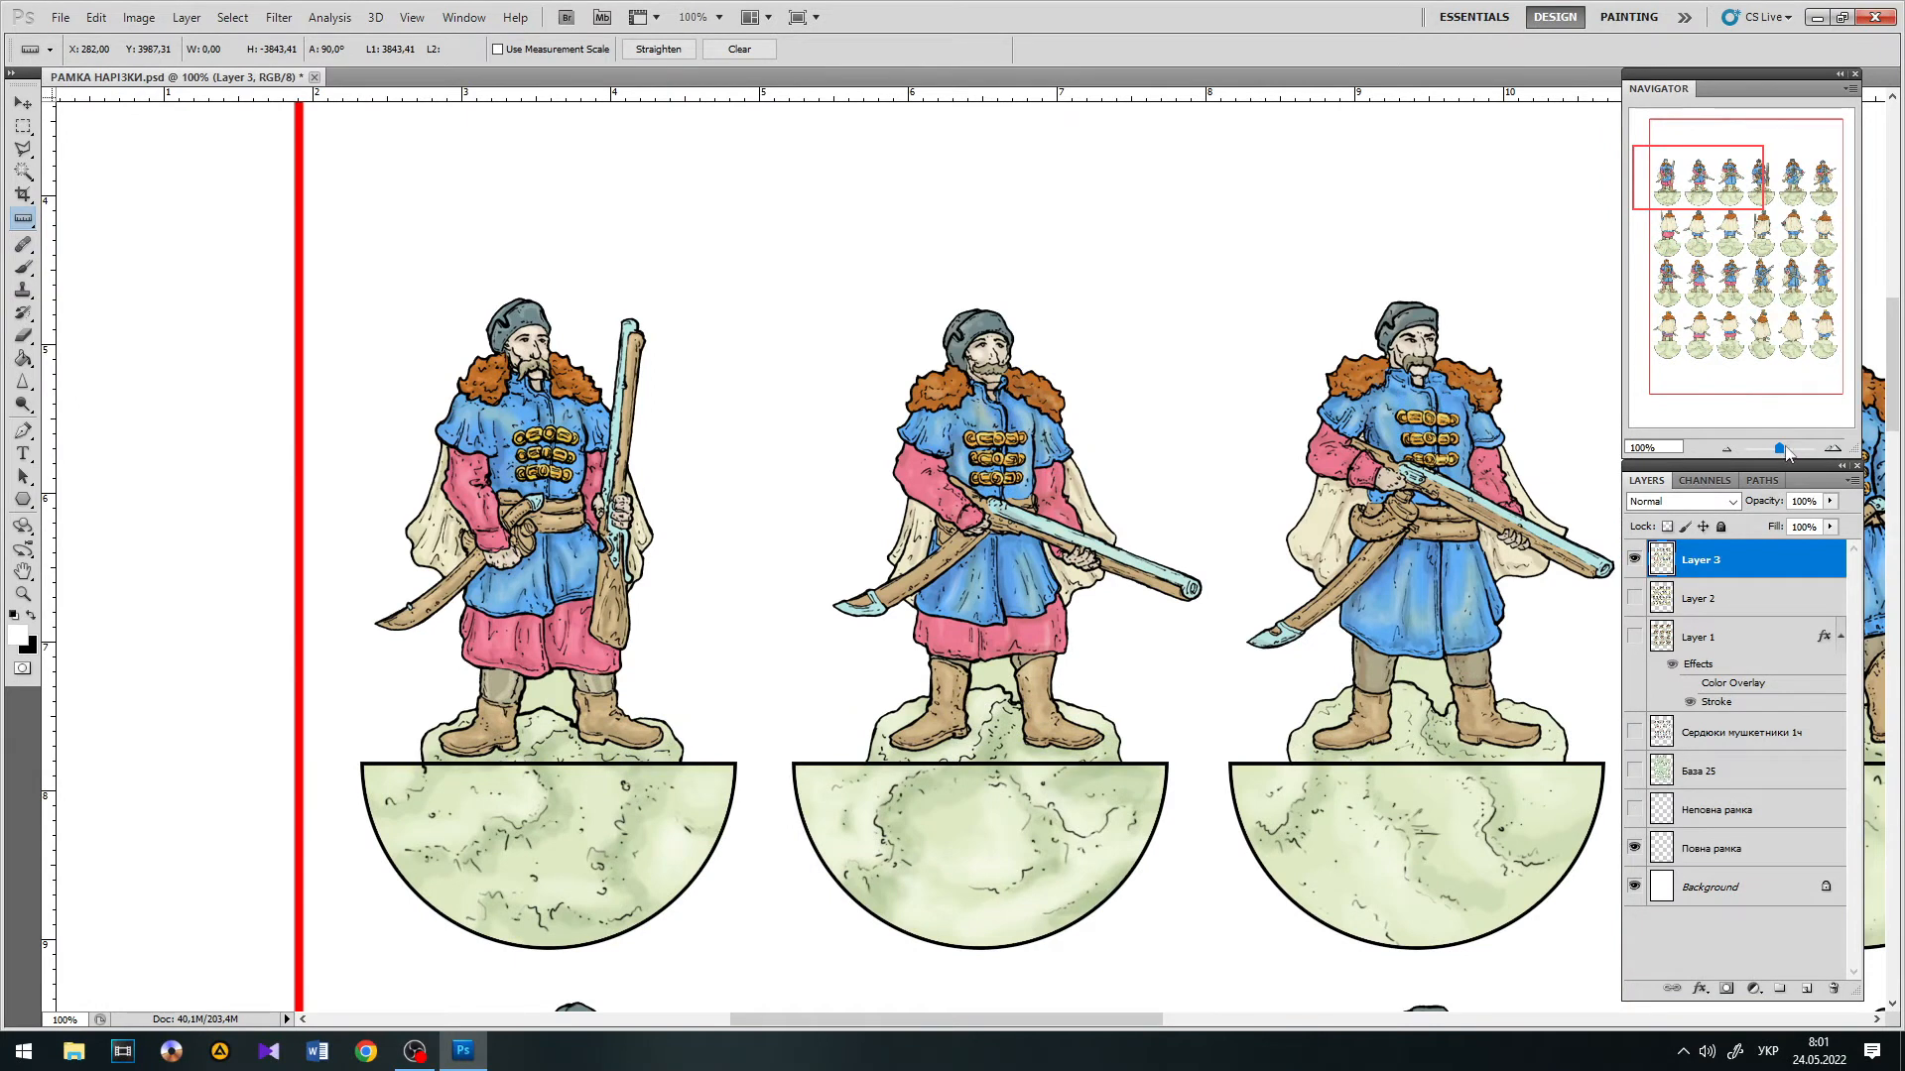
left_click_drag(1780, 449, 1772, 449)
left_click(1635, 811)
left_click(1635, 850)
left_click_drag(1762, 243, 1780, 300)
Step: Convert the Background into a regular layer named Layer 0 and hide it to leave a transparent background
double_click(1696, 893)
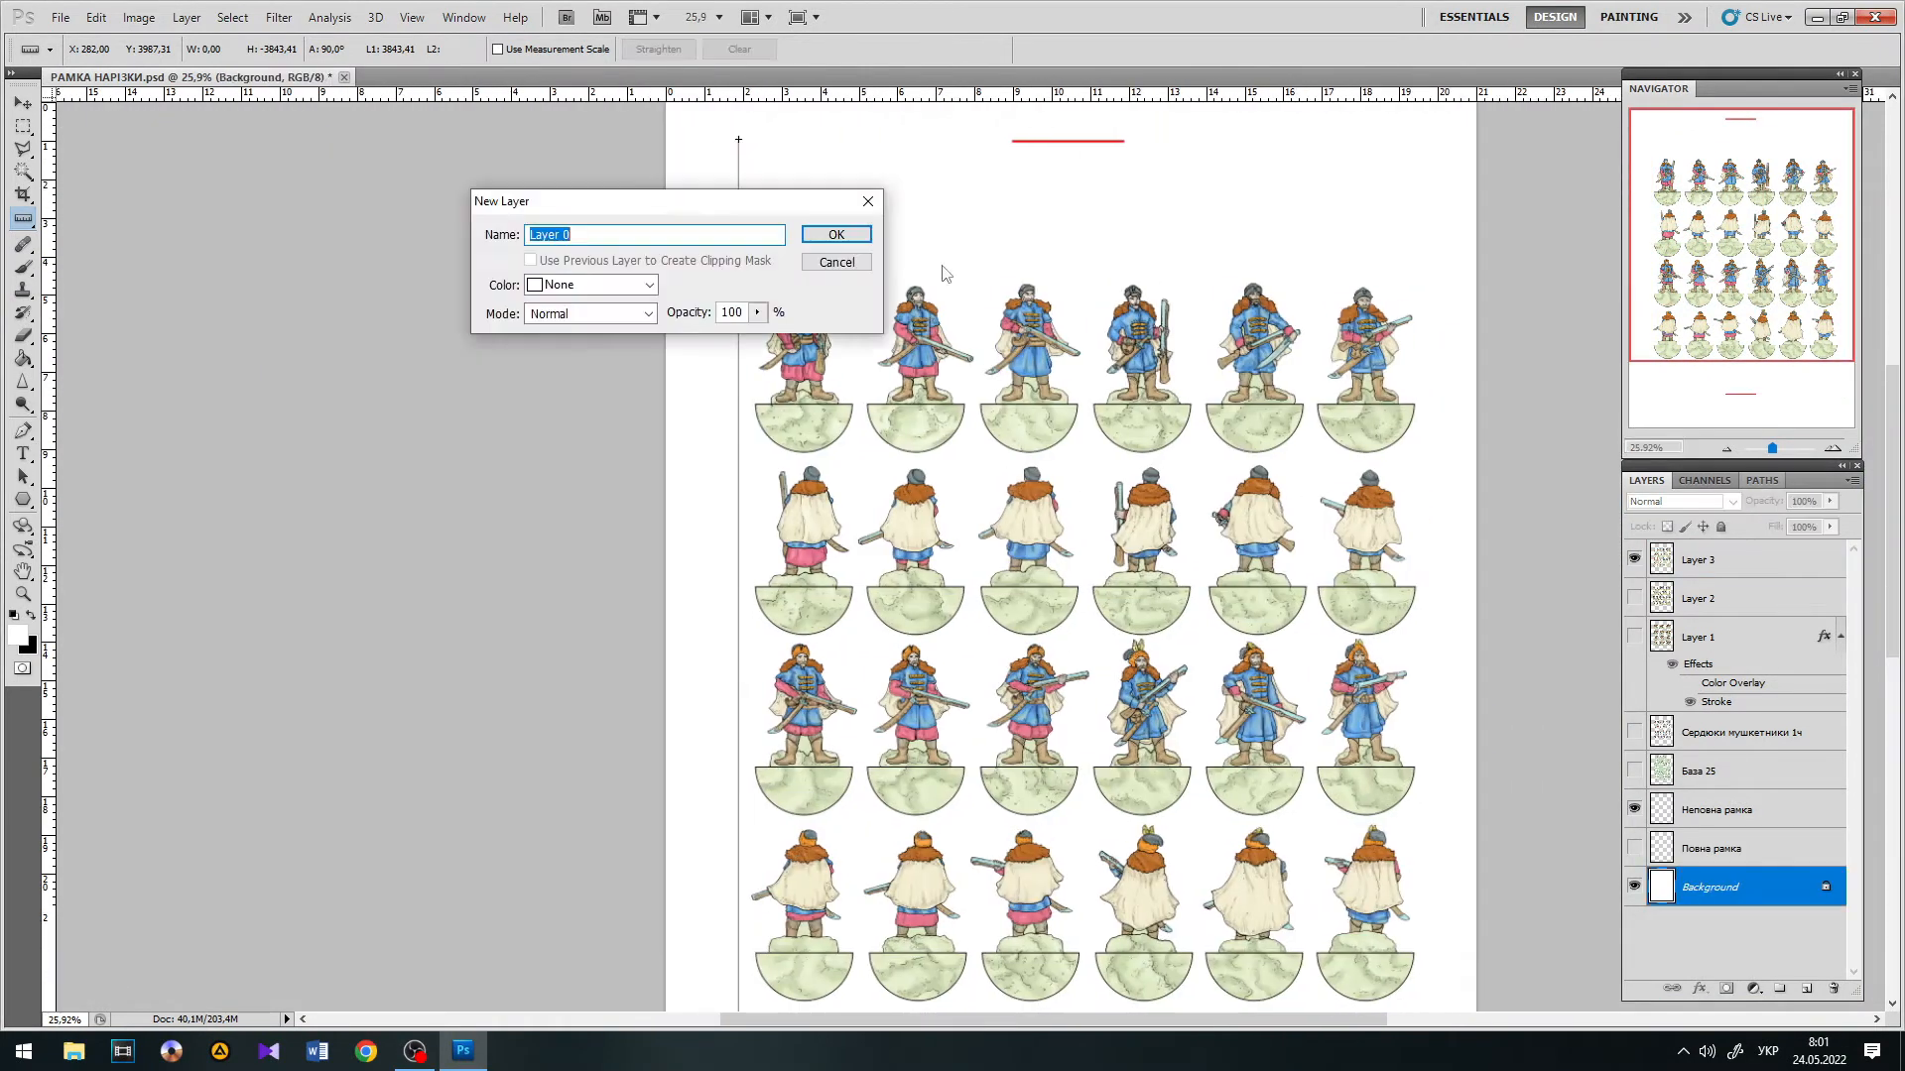
key("Return")
left_click(1635, 887)
left_click(23, 103)
mouse_move(1779, 256)
left_mouse_down()
mouse_move(1787, 288)
mouse_move(1794, 256)
left_mouse_up()
Step: Save a non-interlaced PNG copy named "Козаки початок 17 століття" in the На Друк folder
left_click(57, 17)
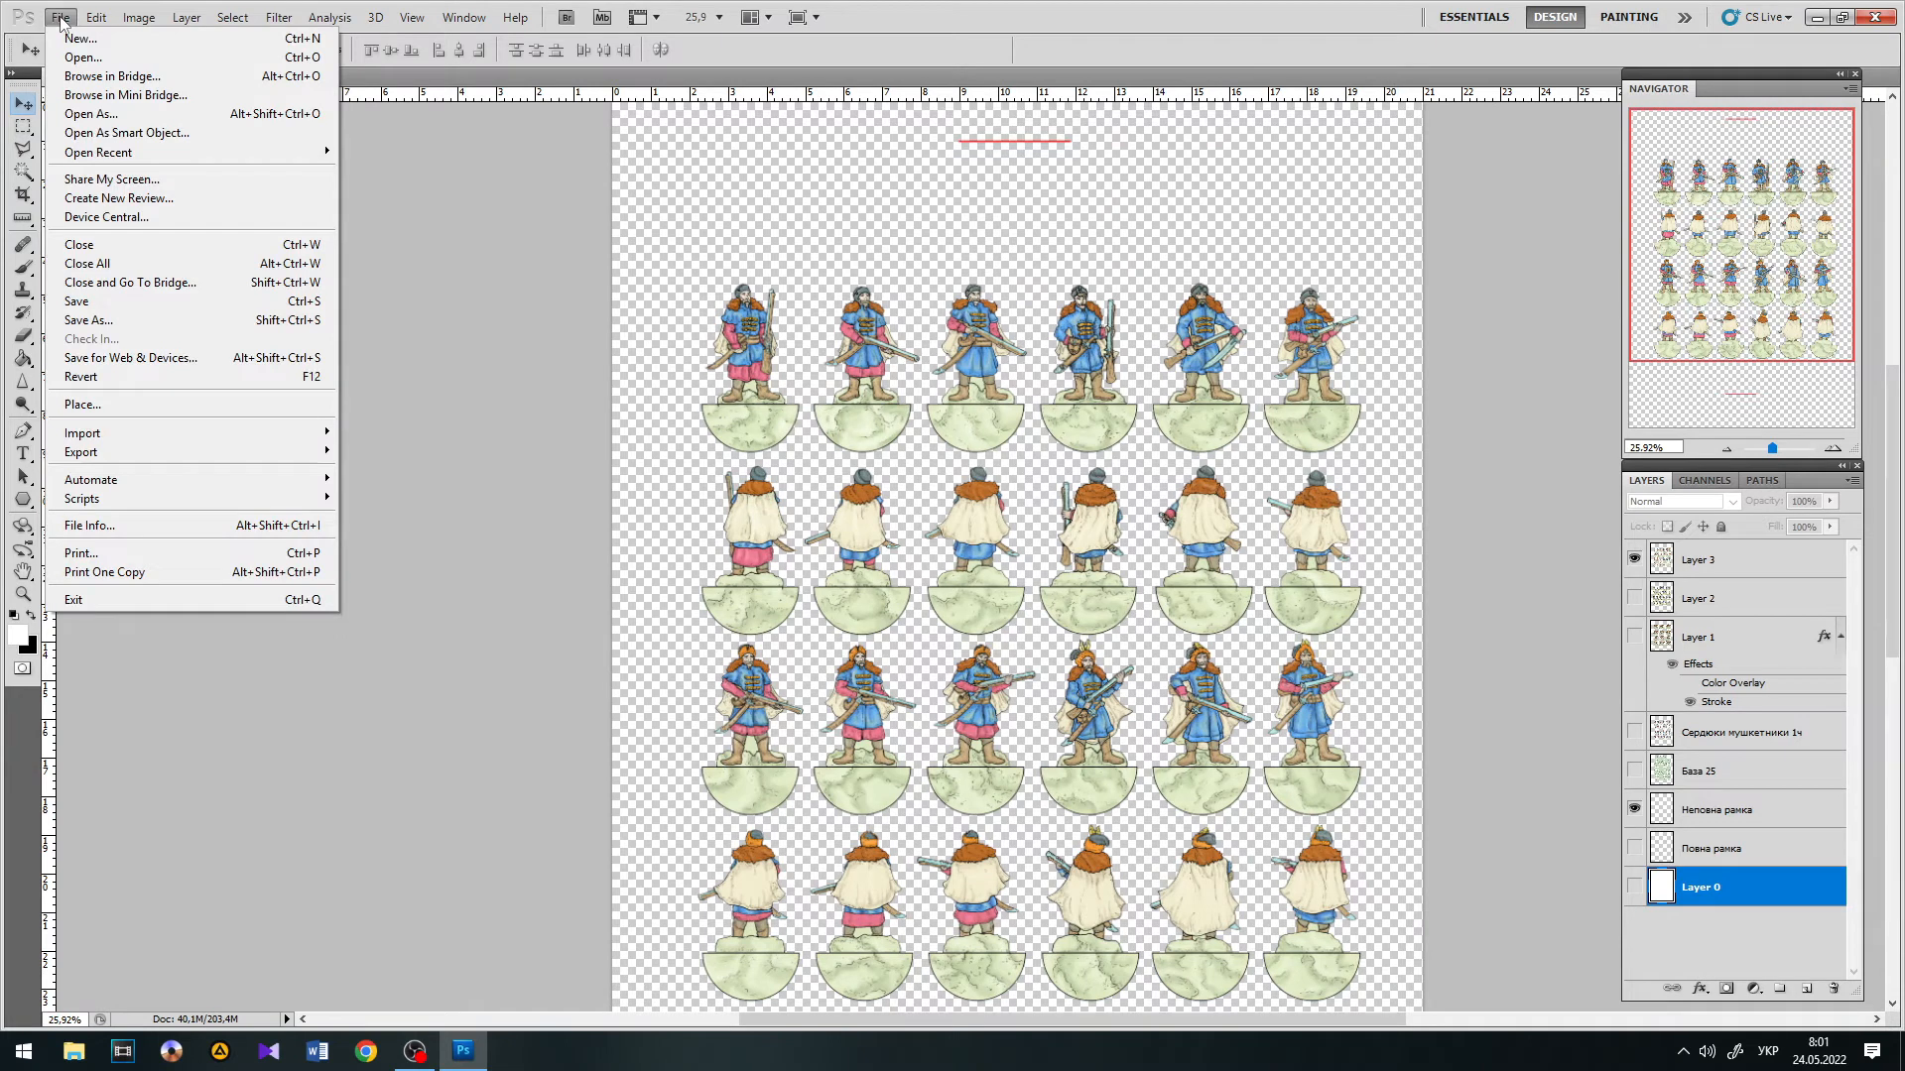
left_click(149, 335)
left_click(1068, 172)
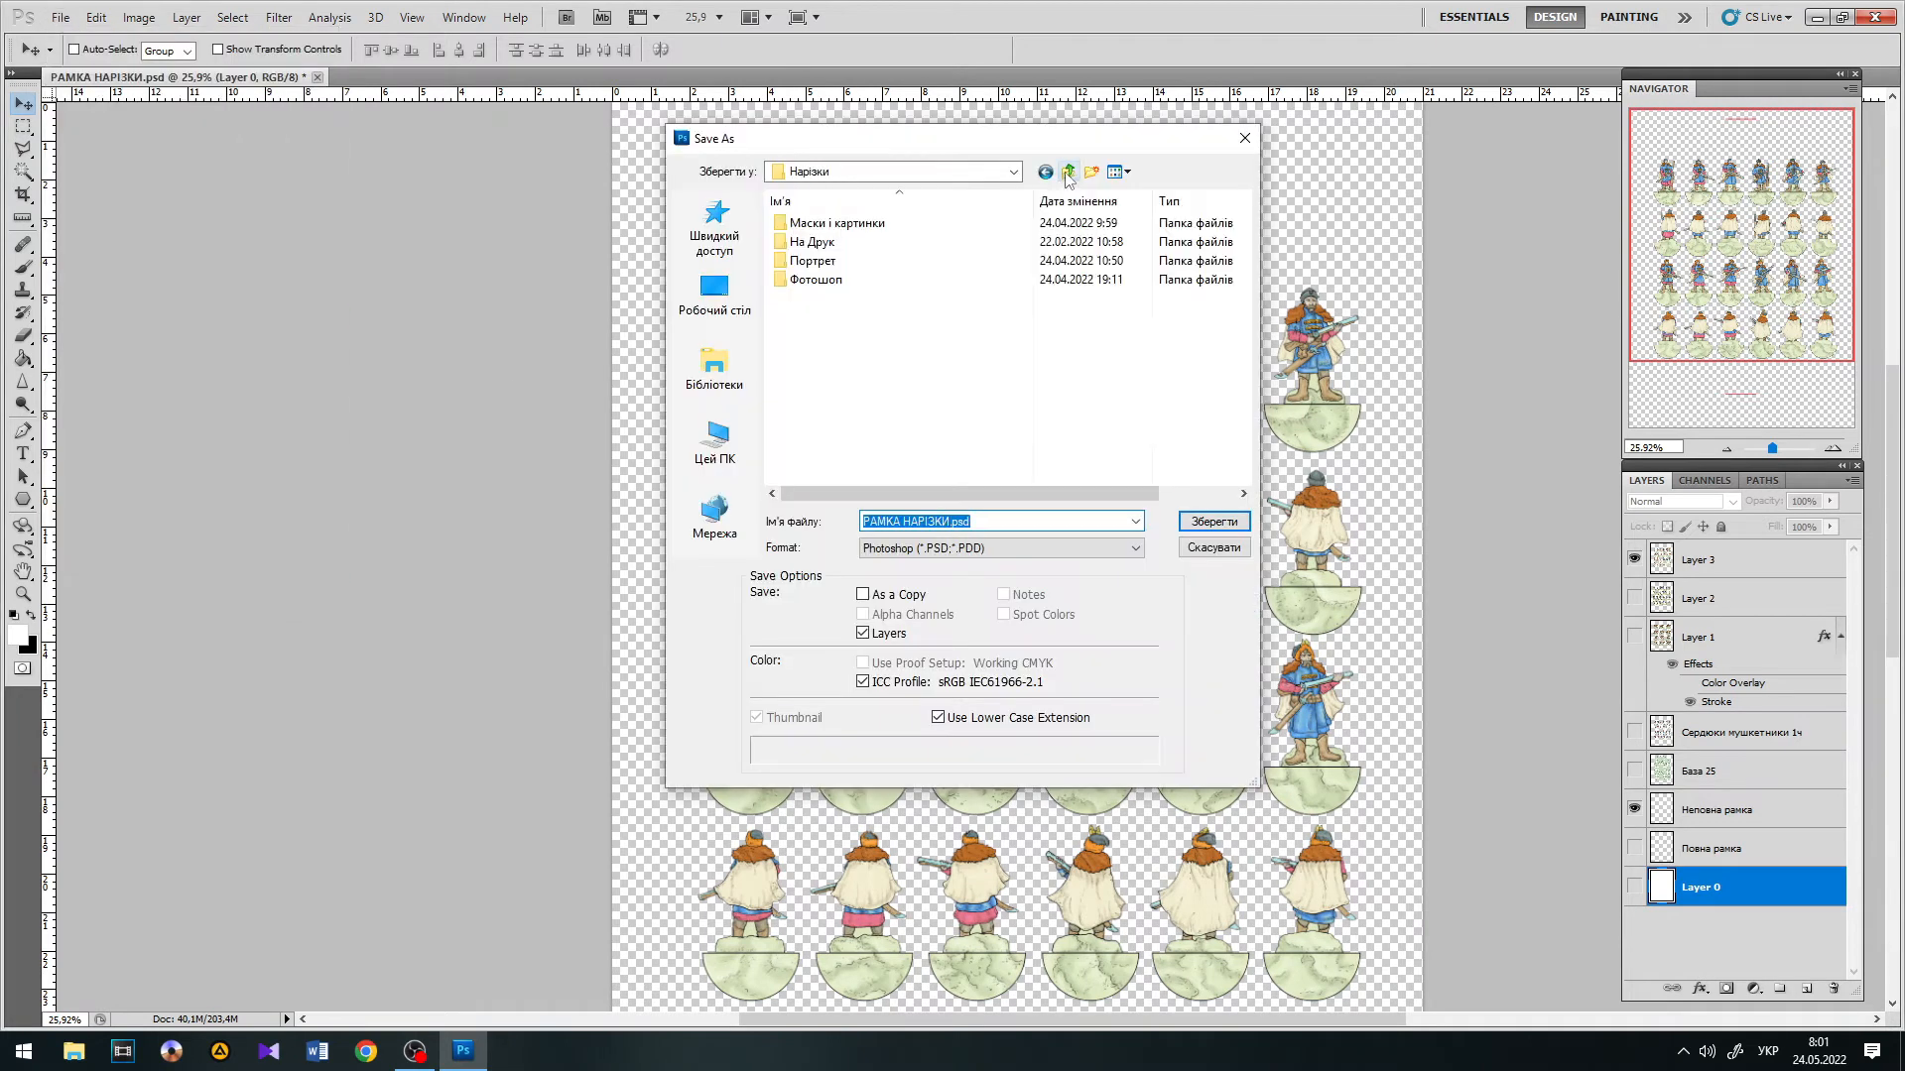
double_click(813, 243)
left_click(1091, 548)
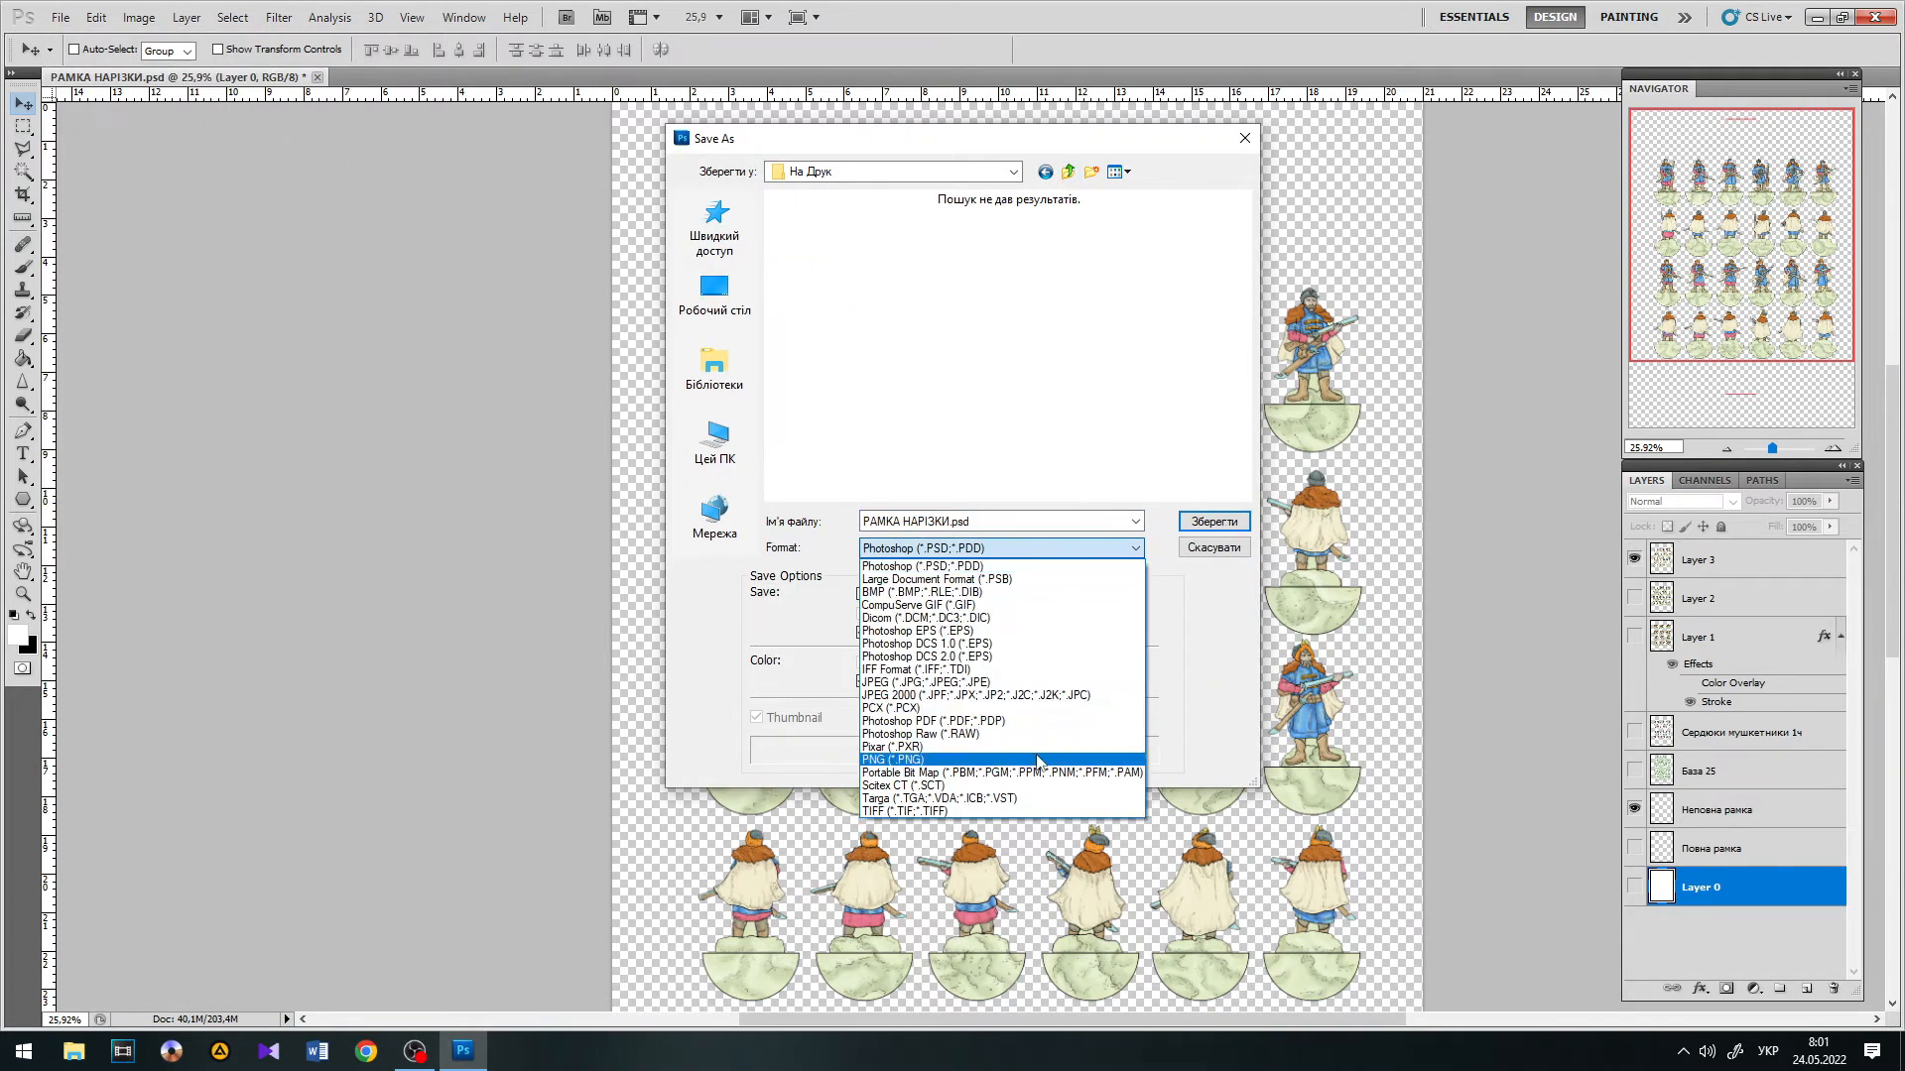
left_click(1002, 751)
type("Козаки початок 1")
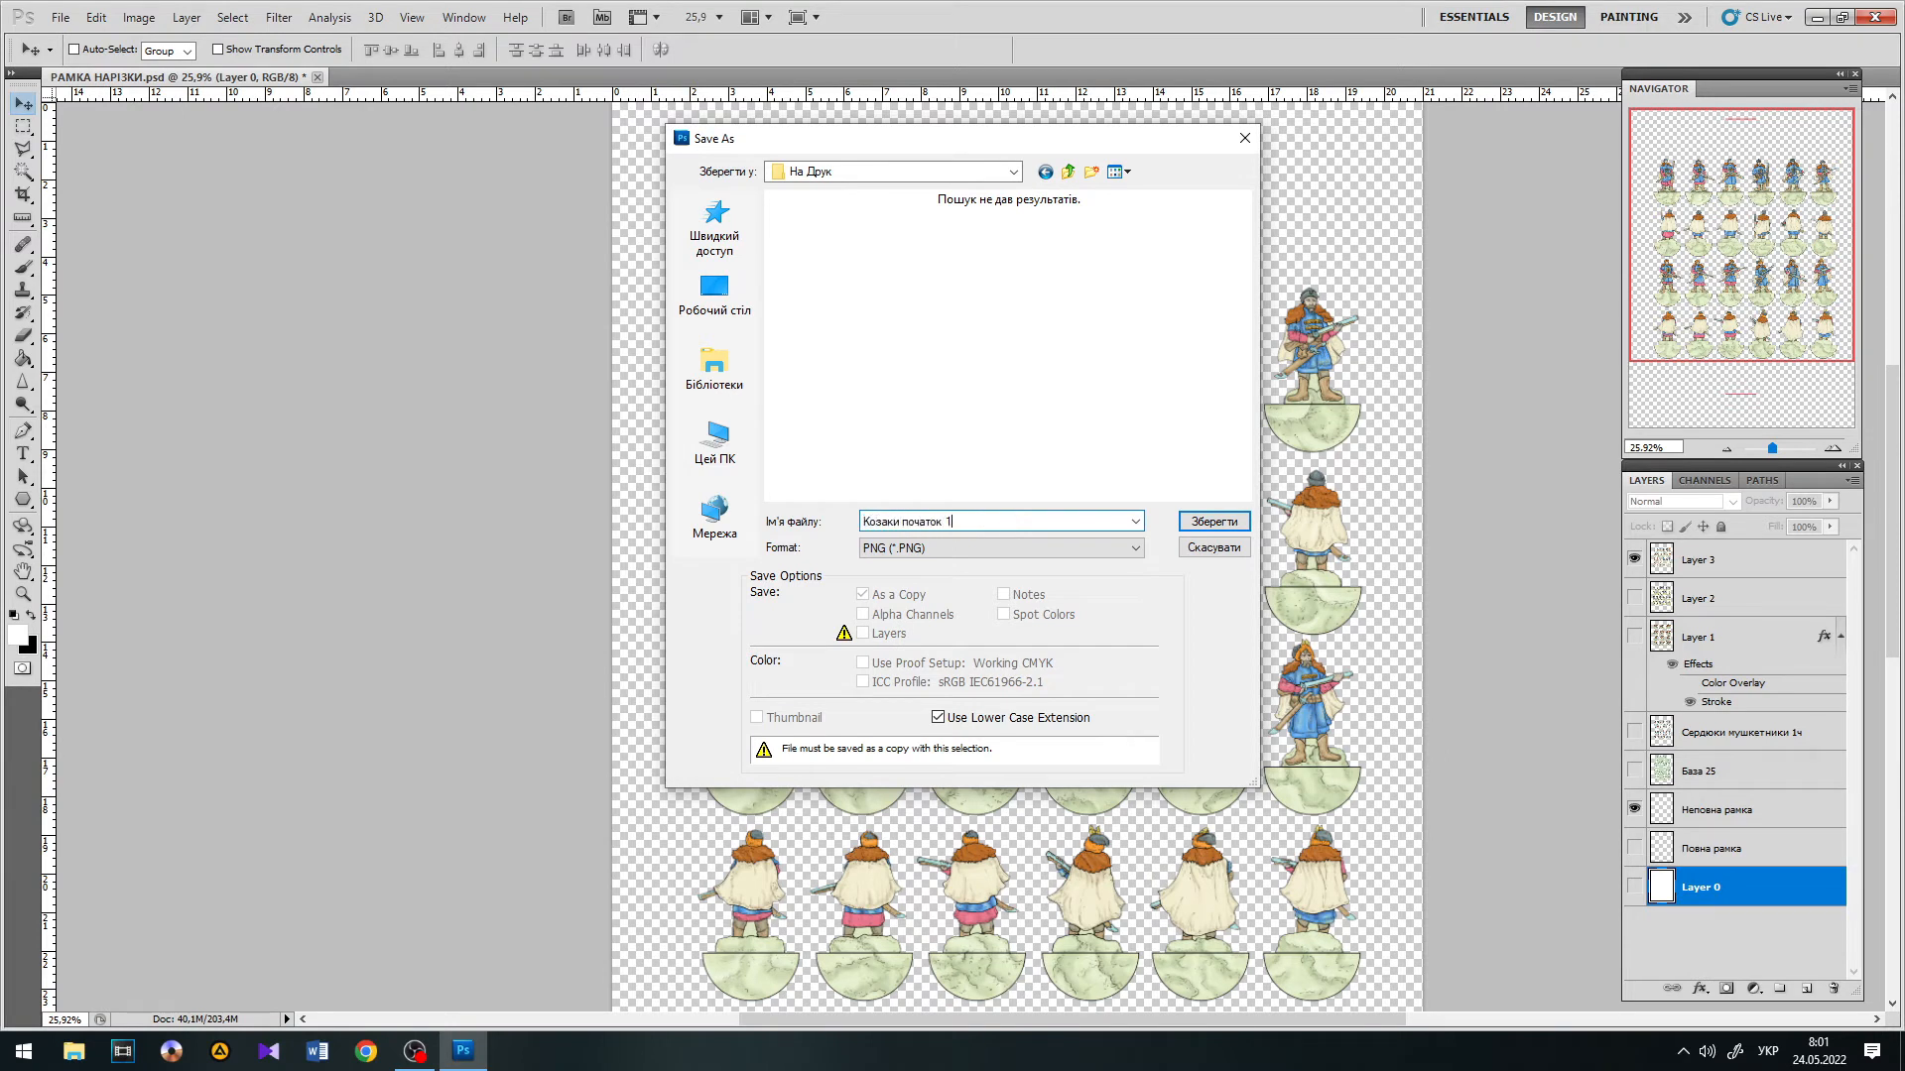
left_click(1201, 520)
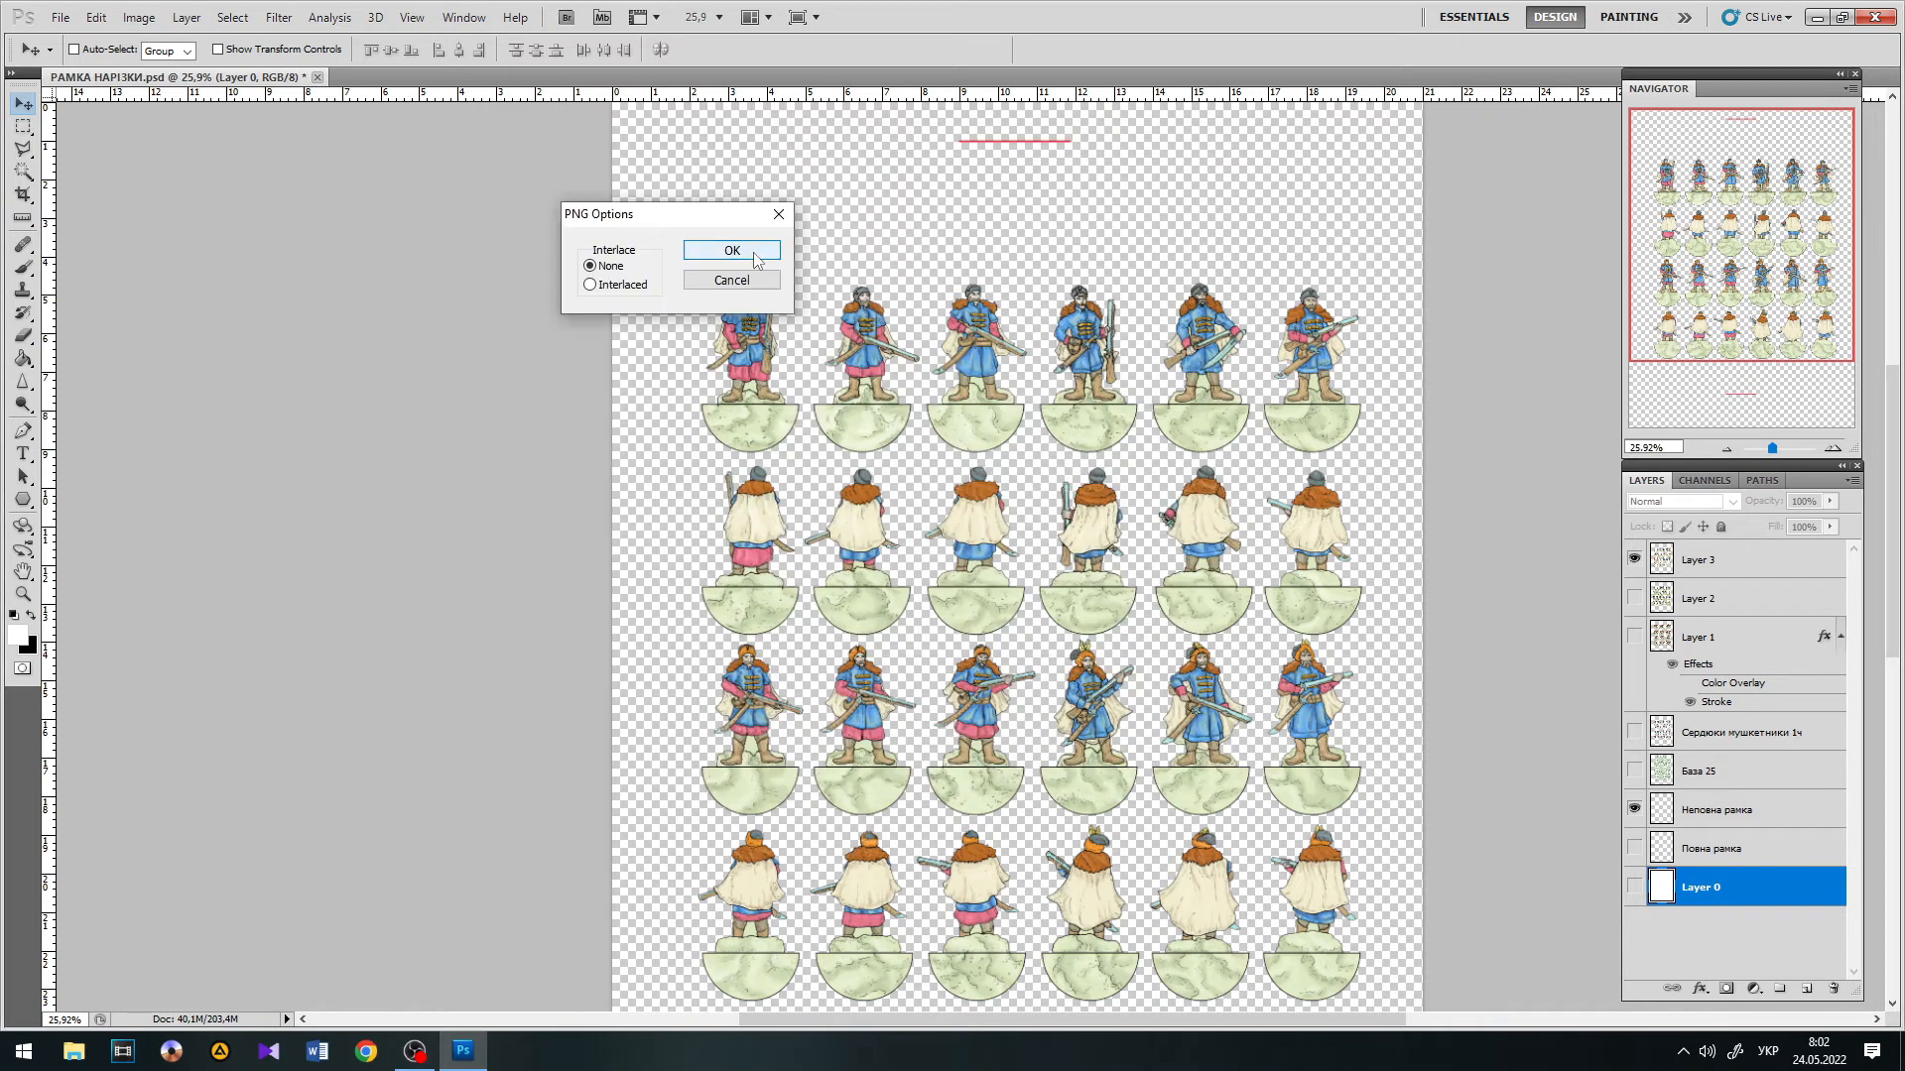
left_click(756, 254)
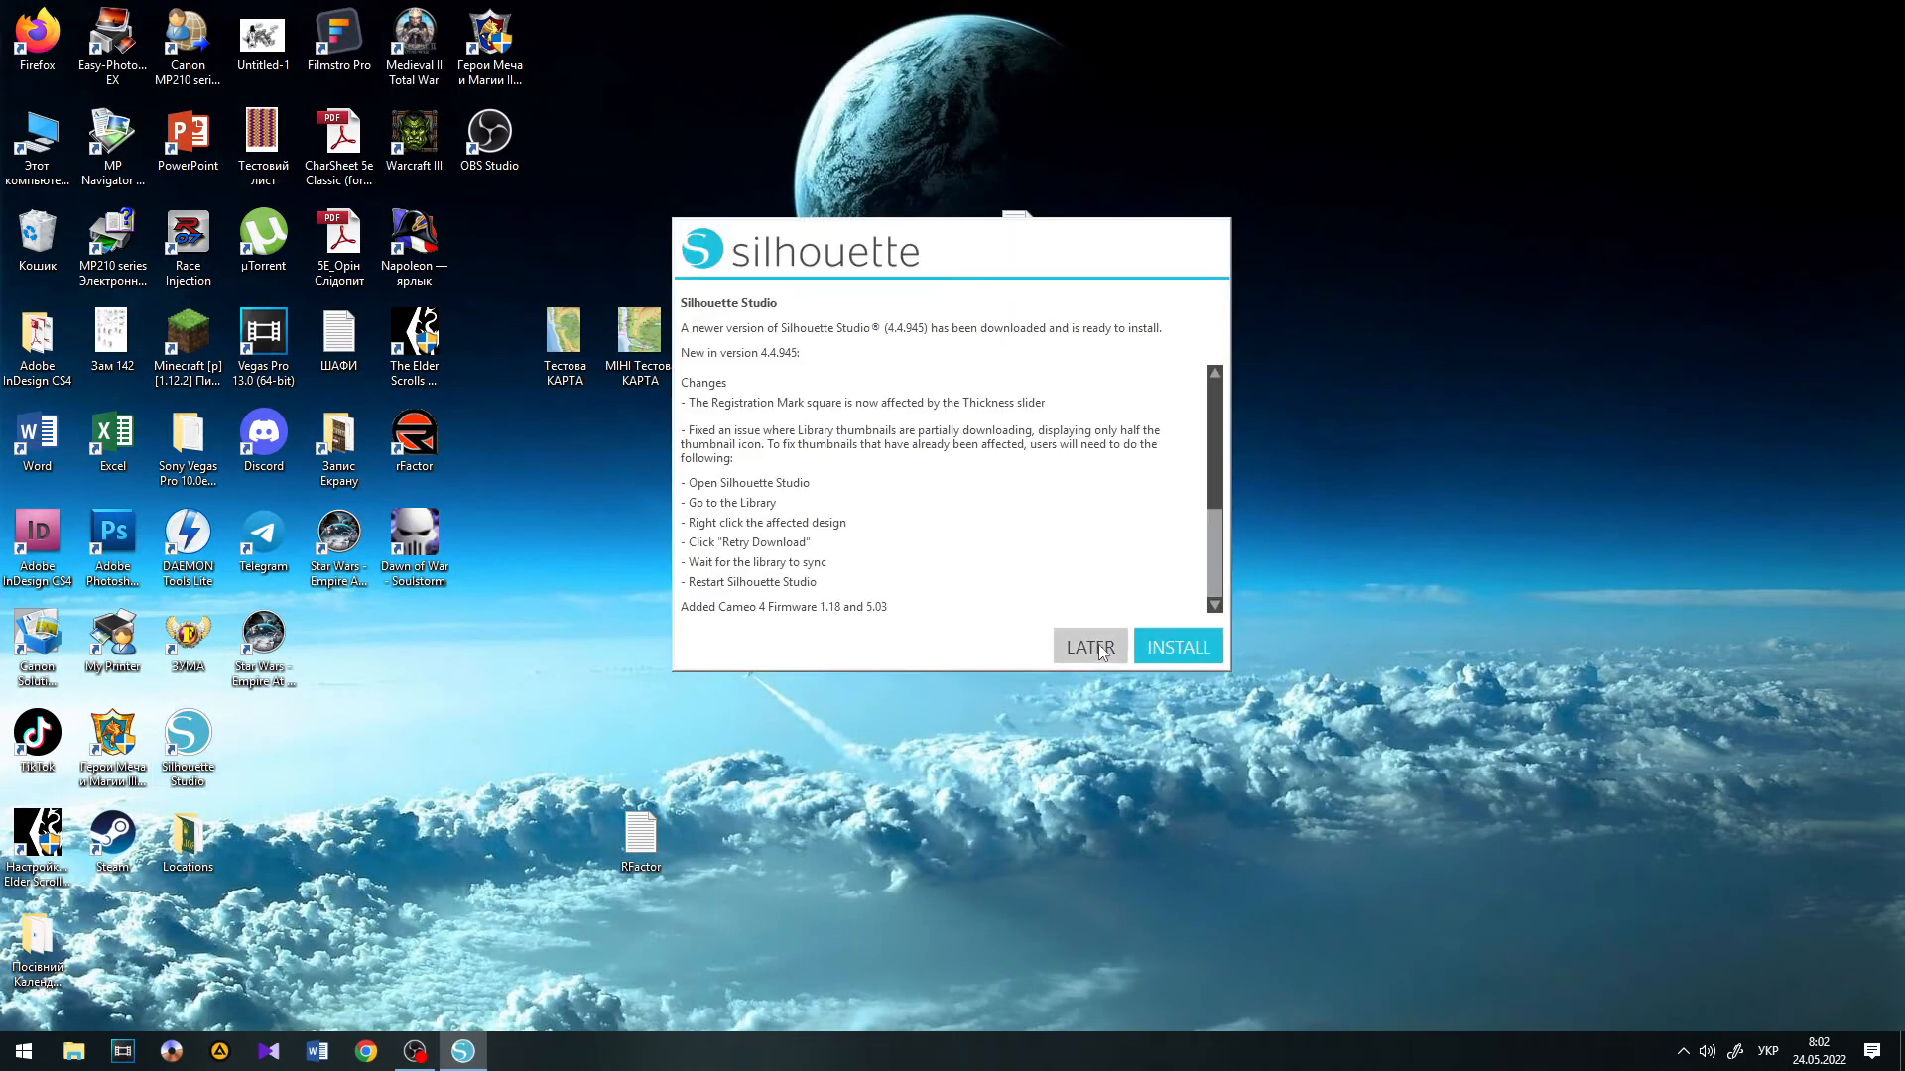
Step: Postpone the Silhouette Studio update and open the Нарізки > На Друк folder on drive D: in File Explorer
scroll(1097, 553, "down", 3)
left_click(1091, 650)
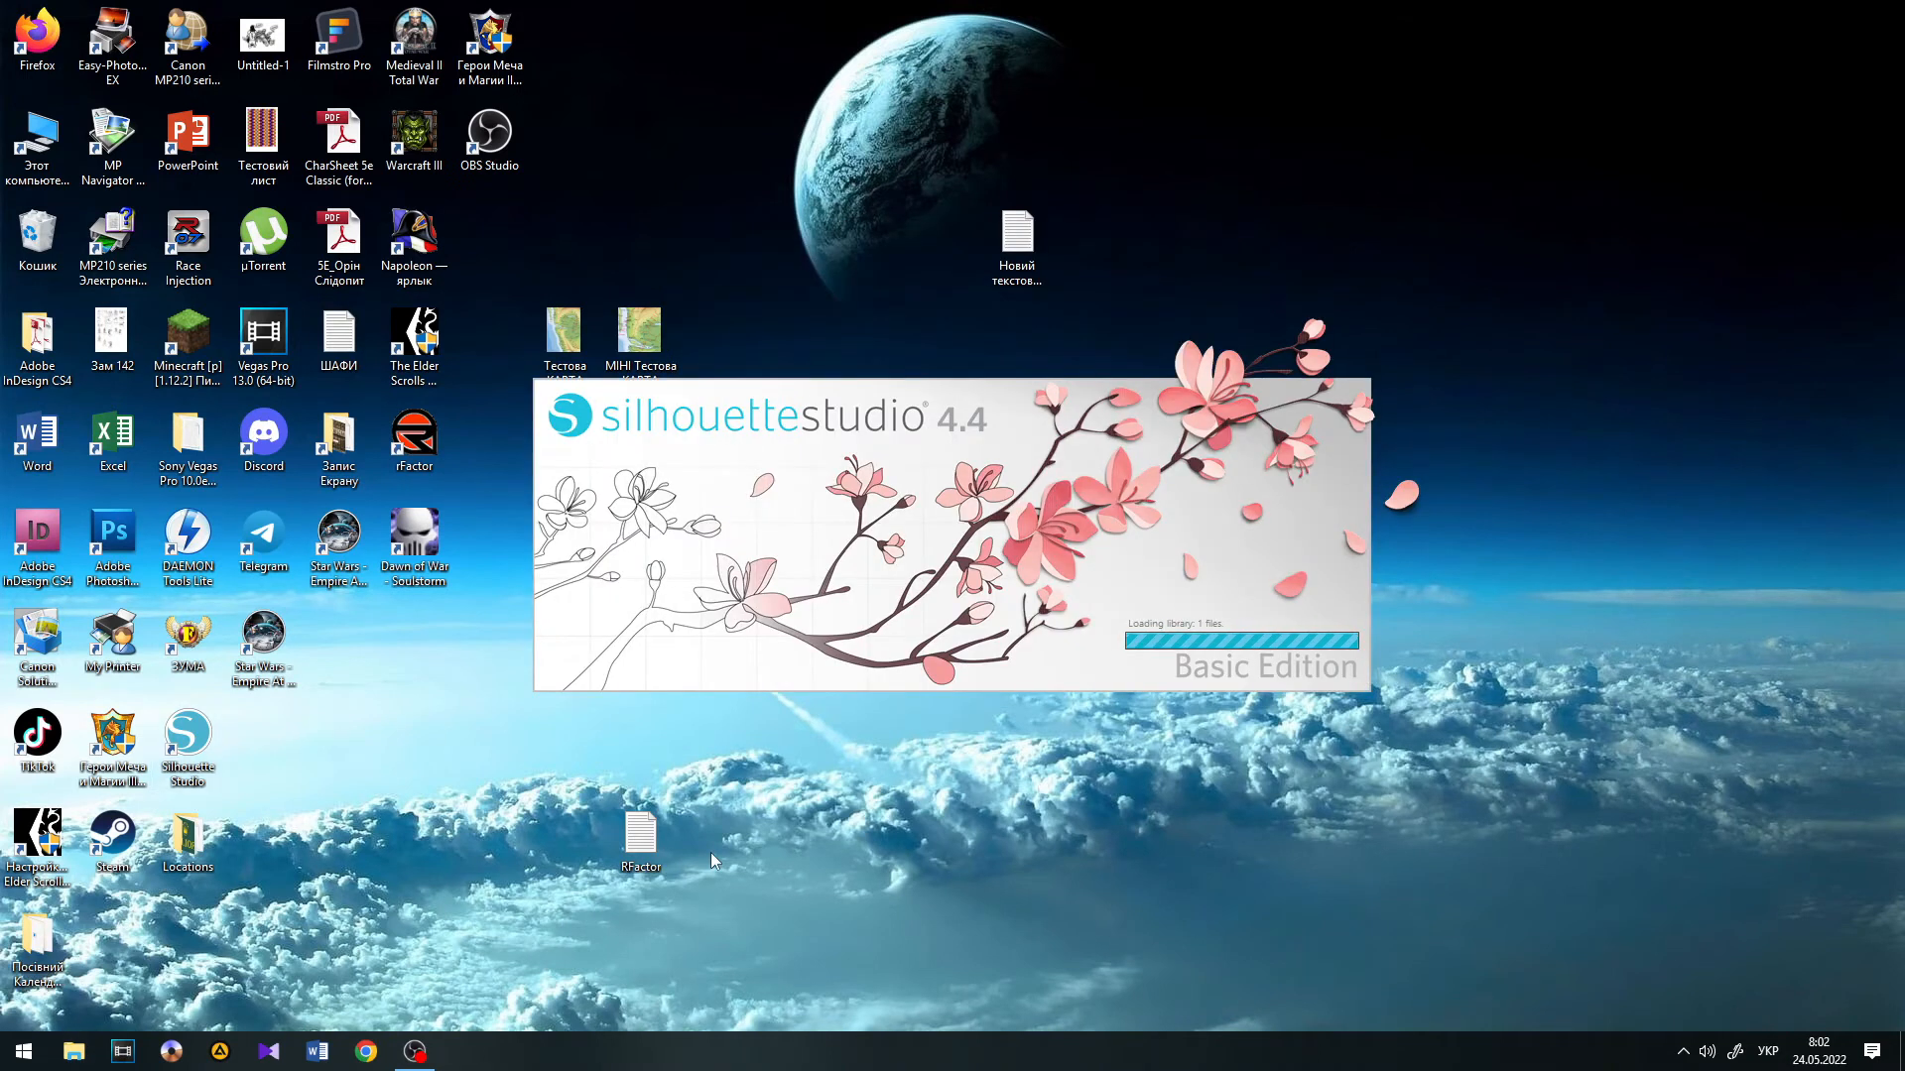
key("super+e")
left_click(977, 902)
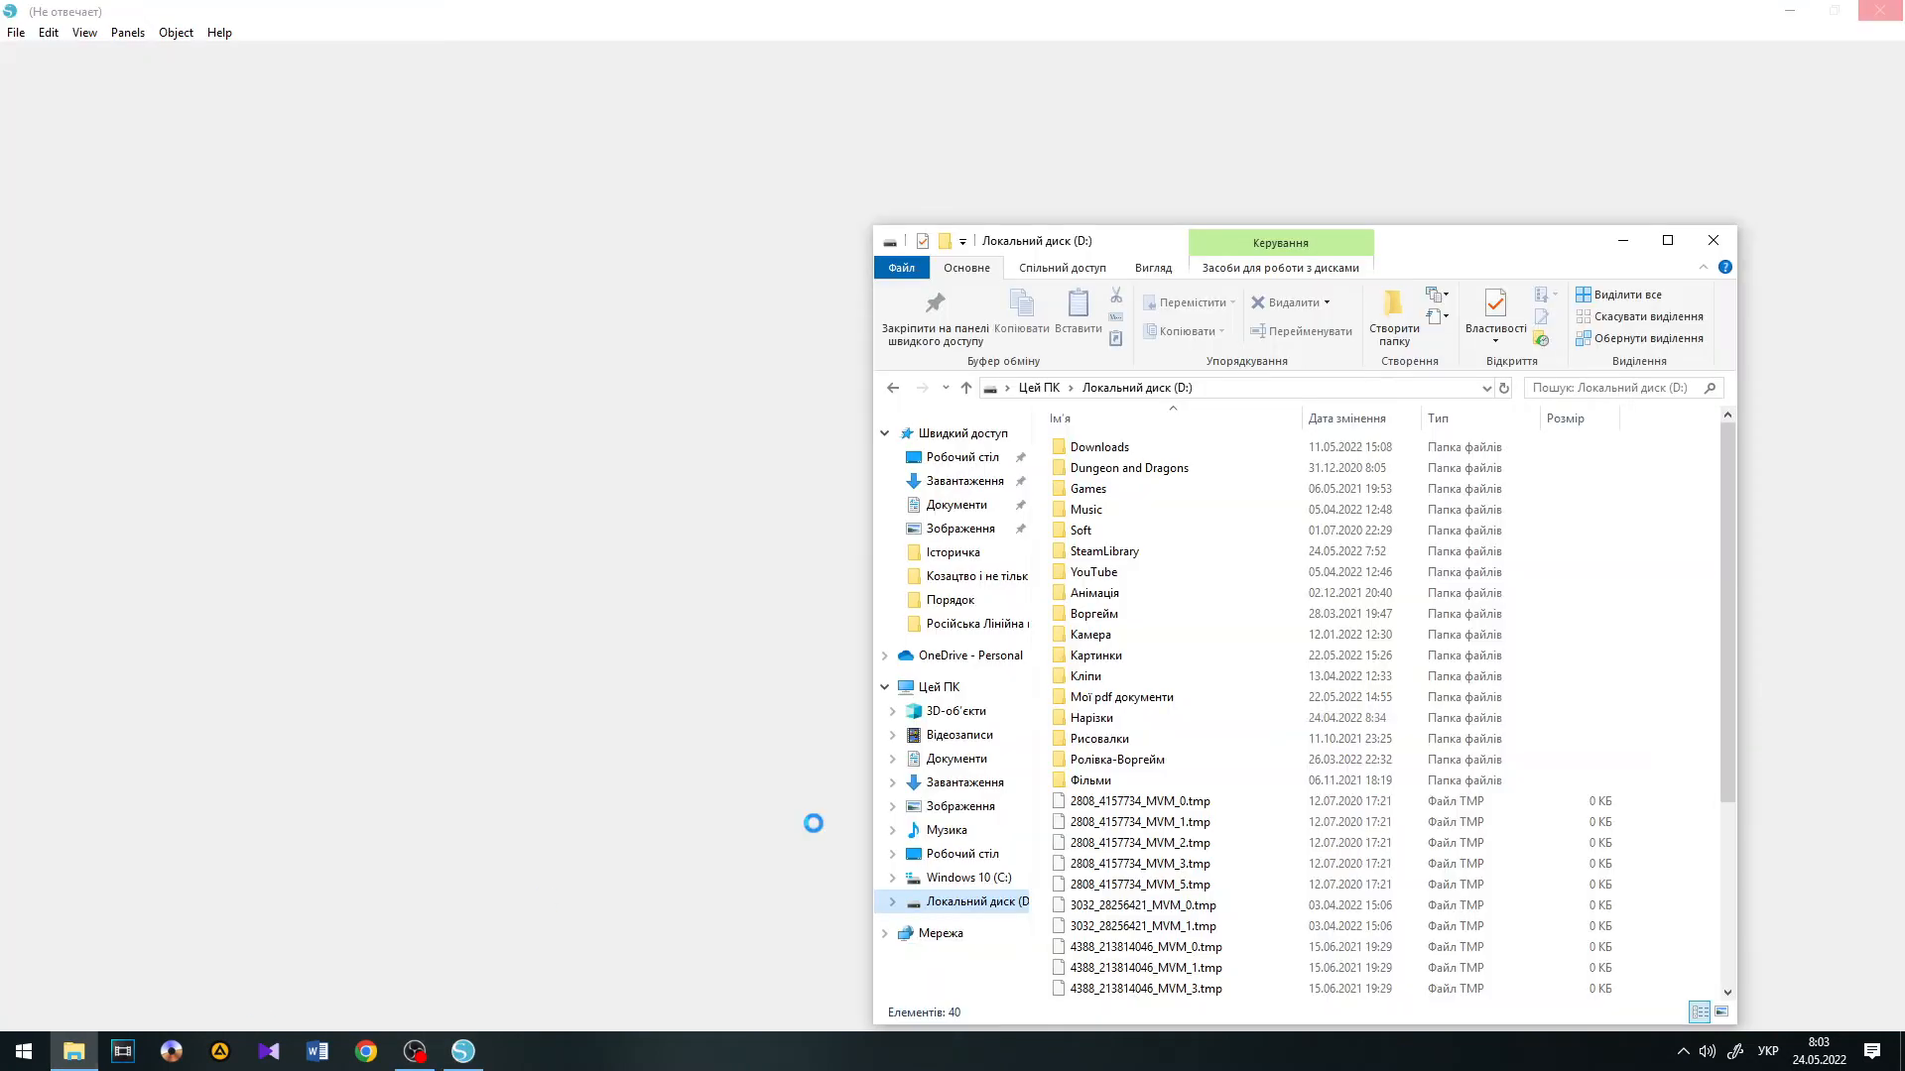
left_click(1102, 725)
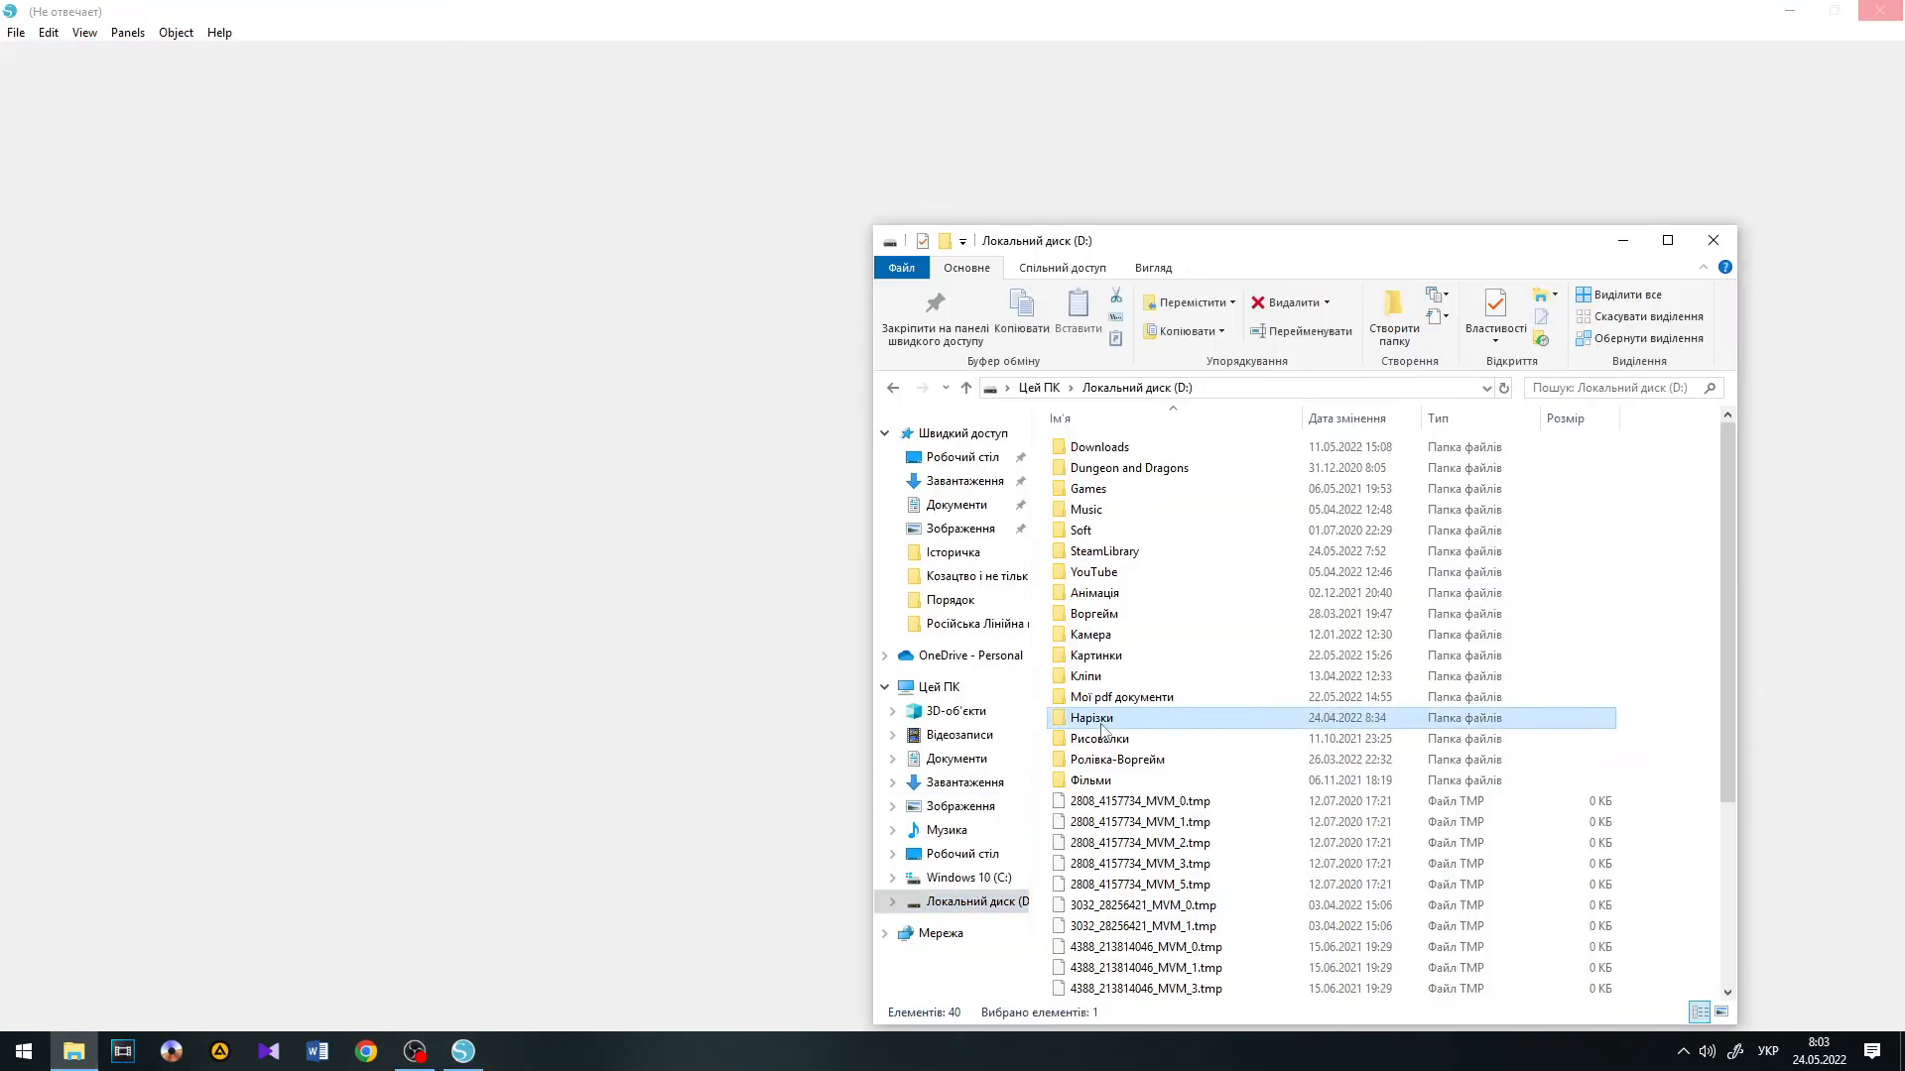
double_click(1102, 730)
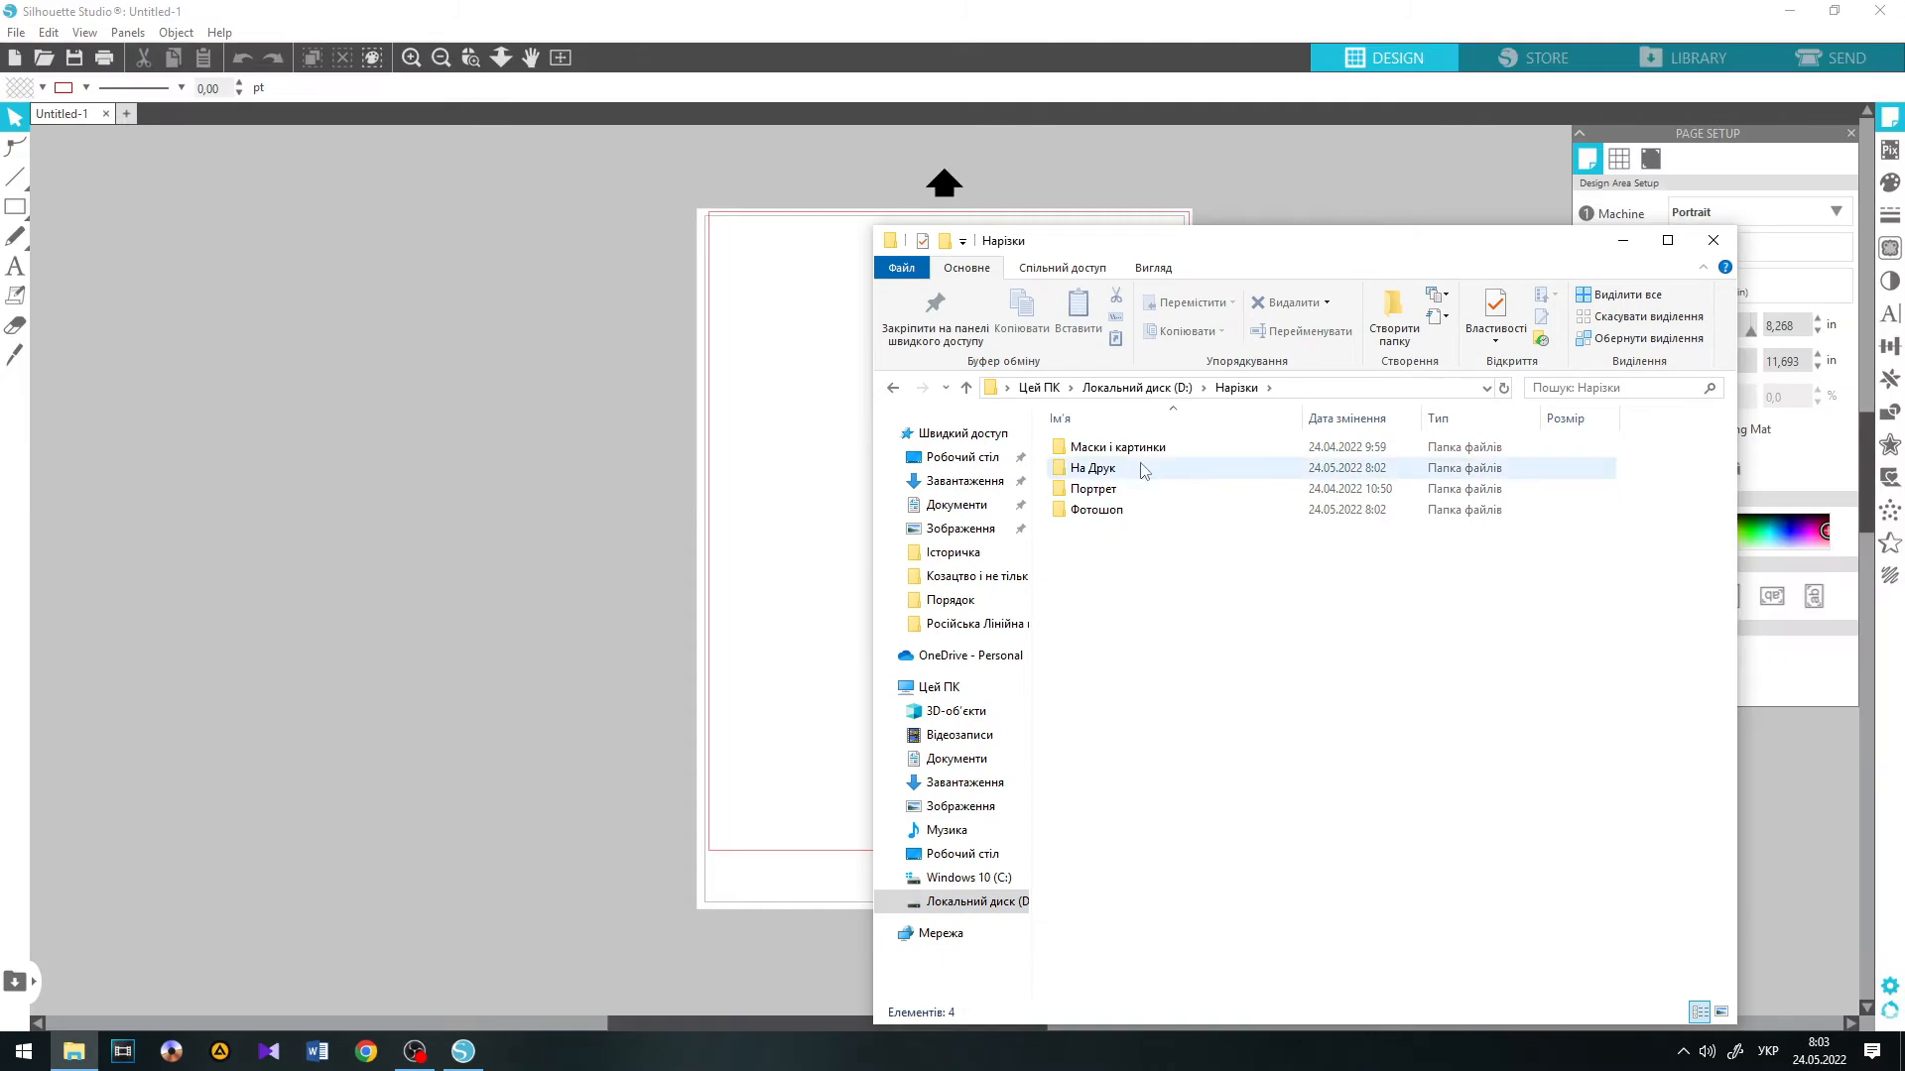
double_click(1144, 470)
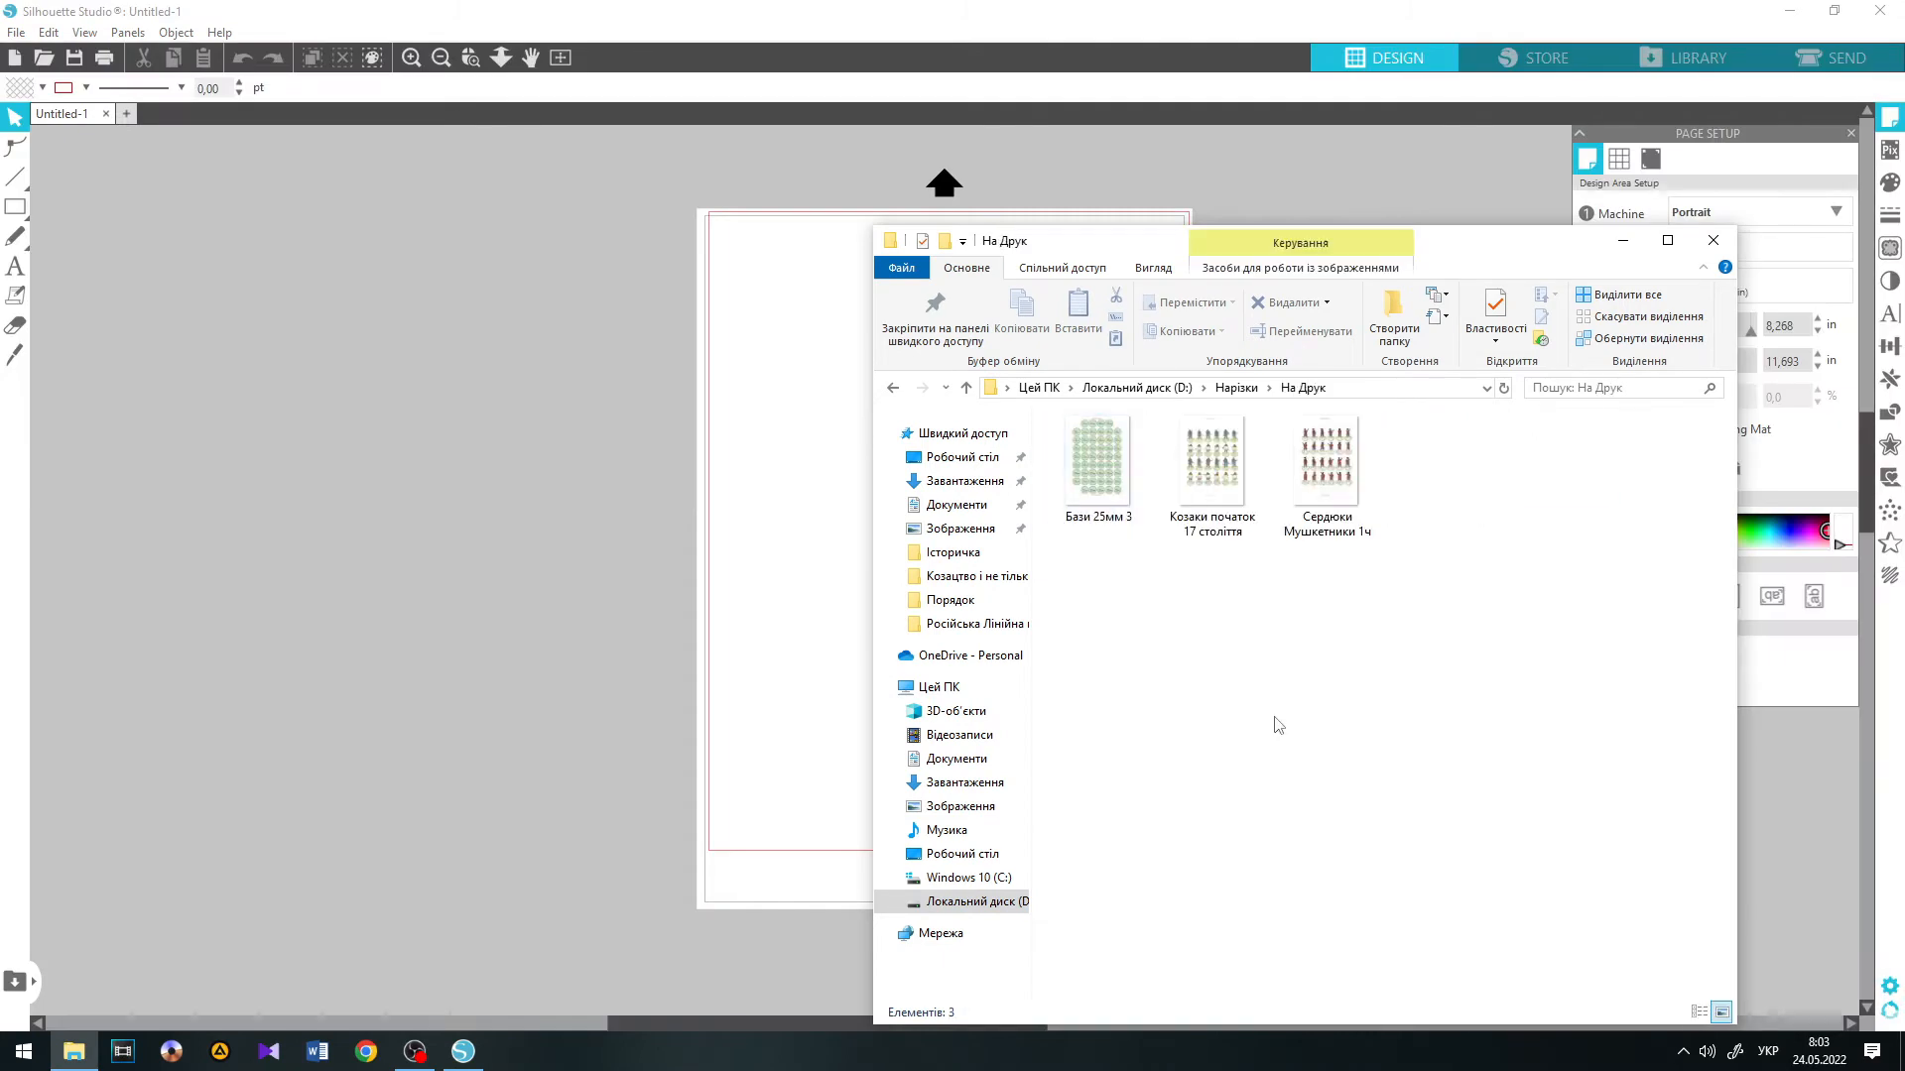
Step: Import the "Козаки початок 17 століття" image into the blank Silhouette Studio document and centre it over the page
left_click(494, 6)
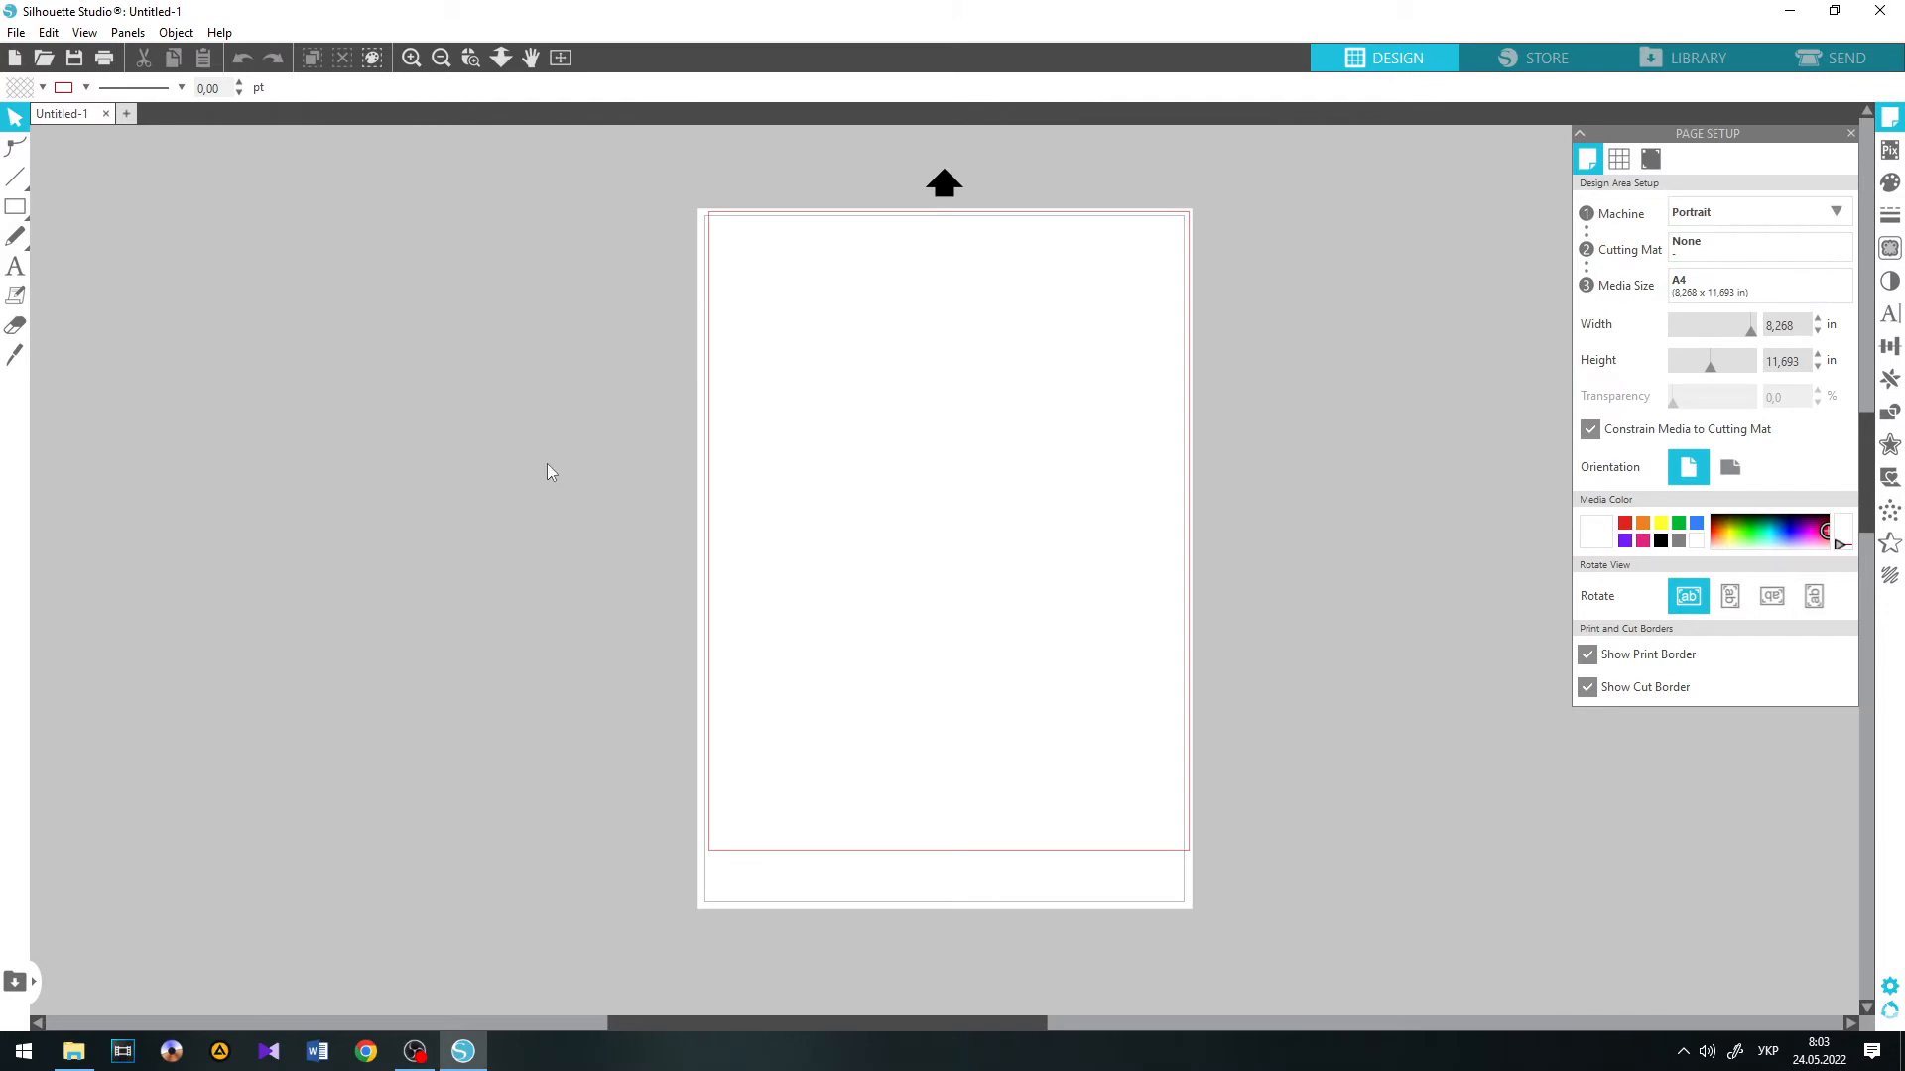
left_click(73, 1051)
left_click_drag(1212, 461, 795, 507)
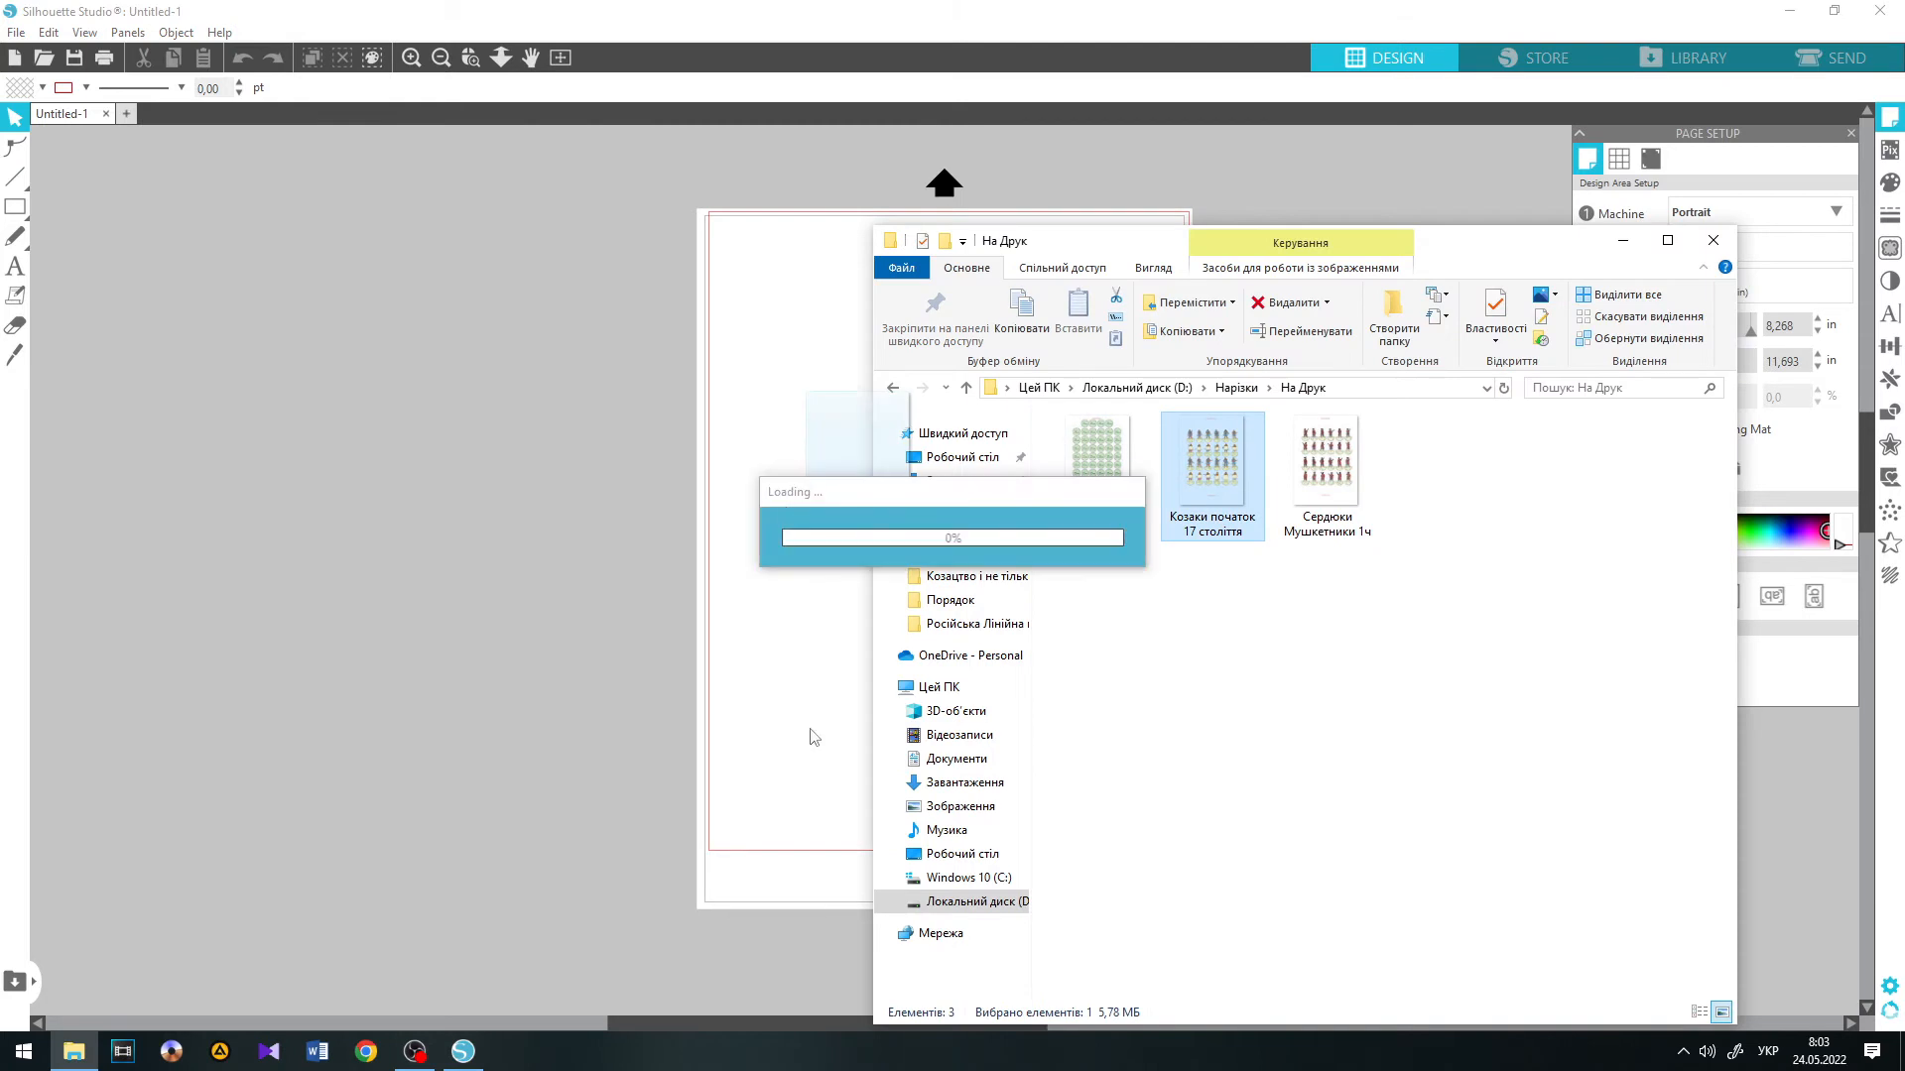
left_click(800, 621)
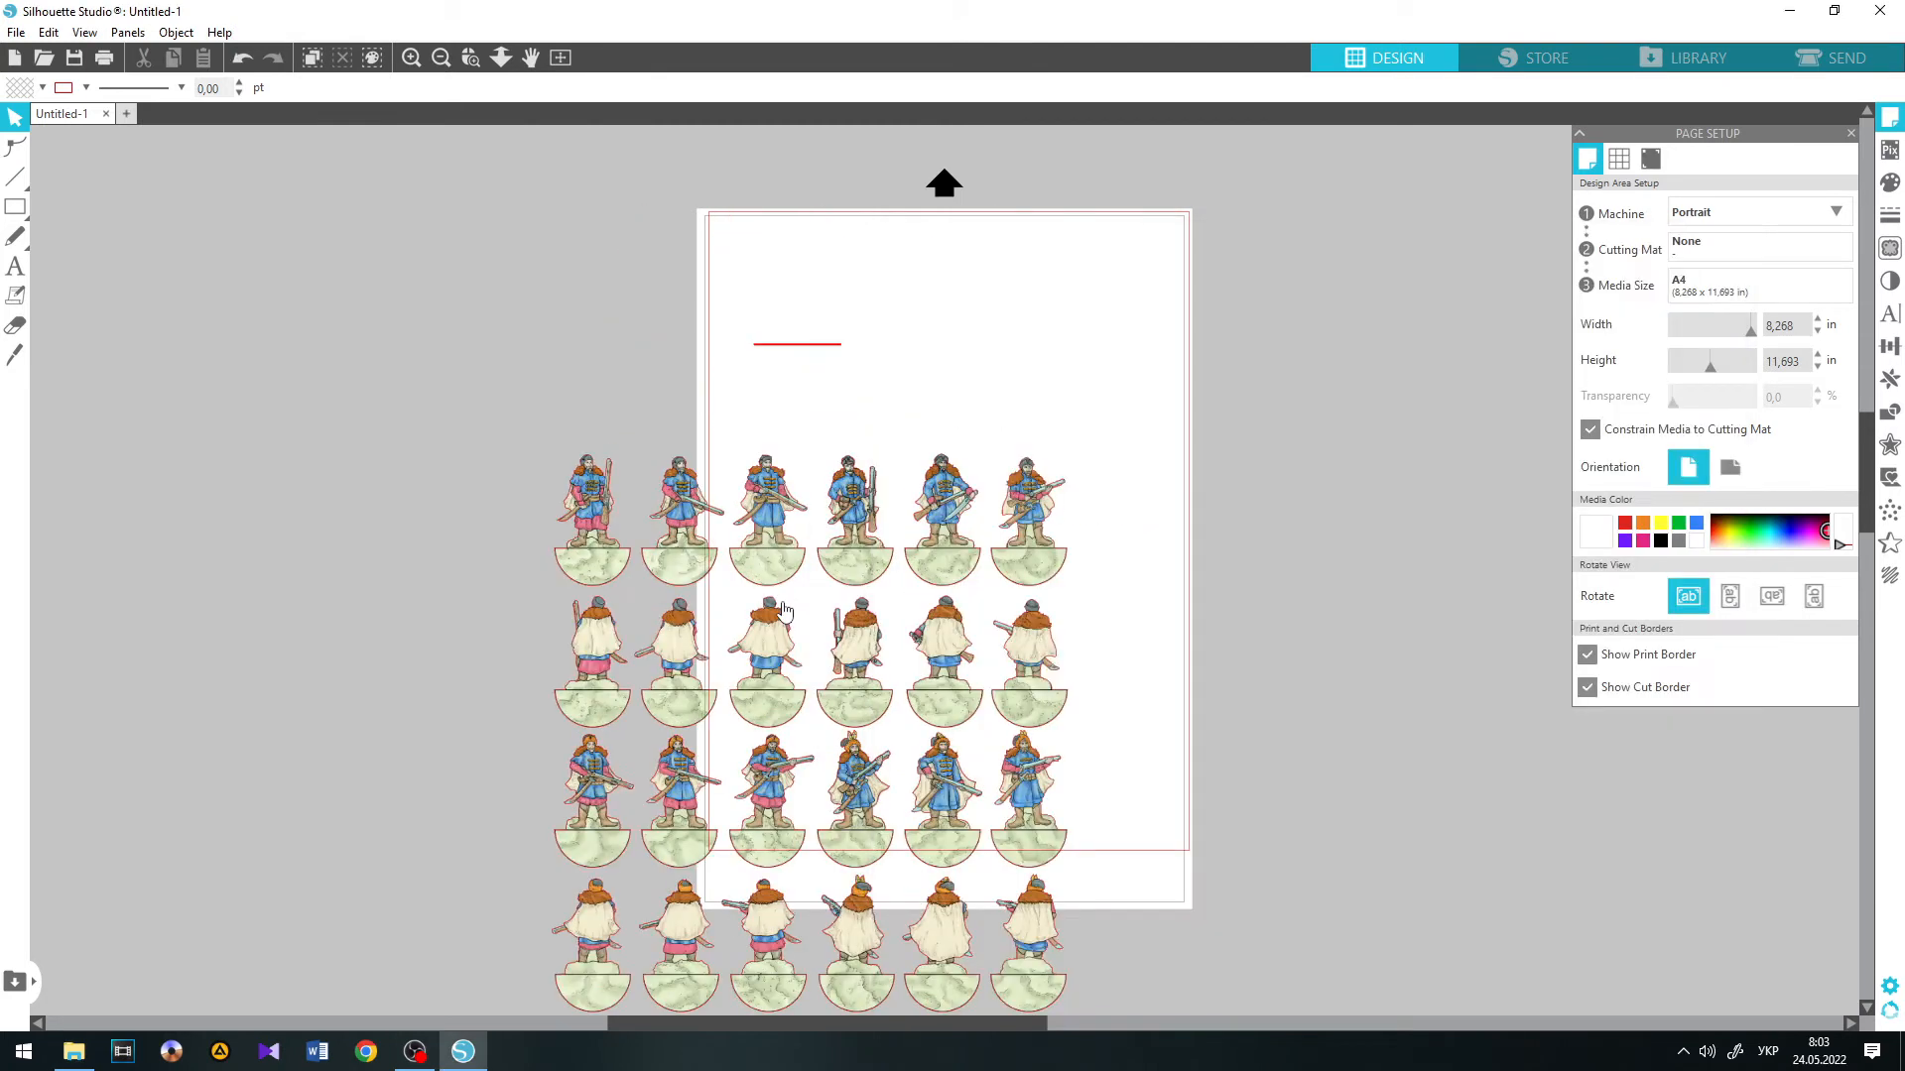
left_click_drag(800, 621, 927, 471)
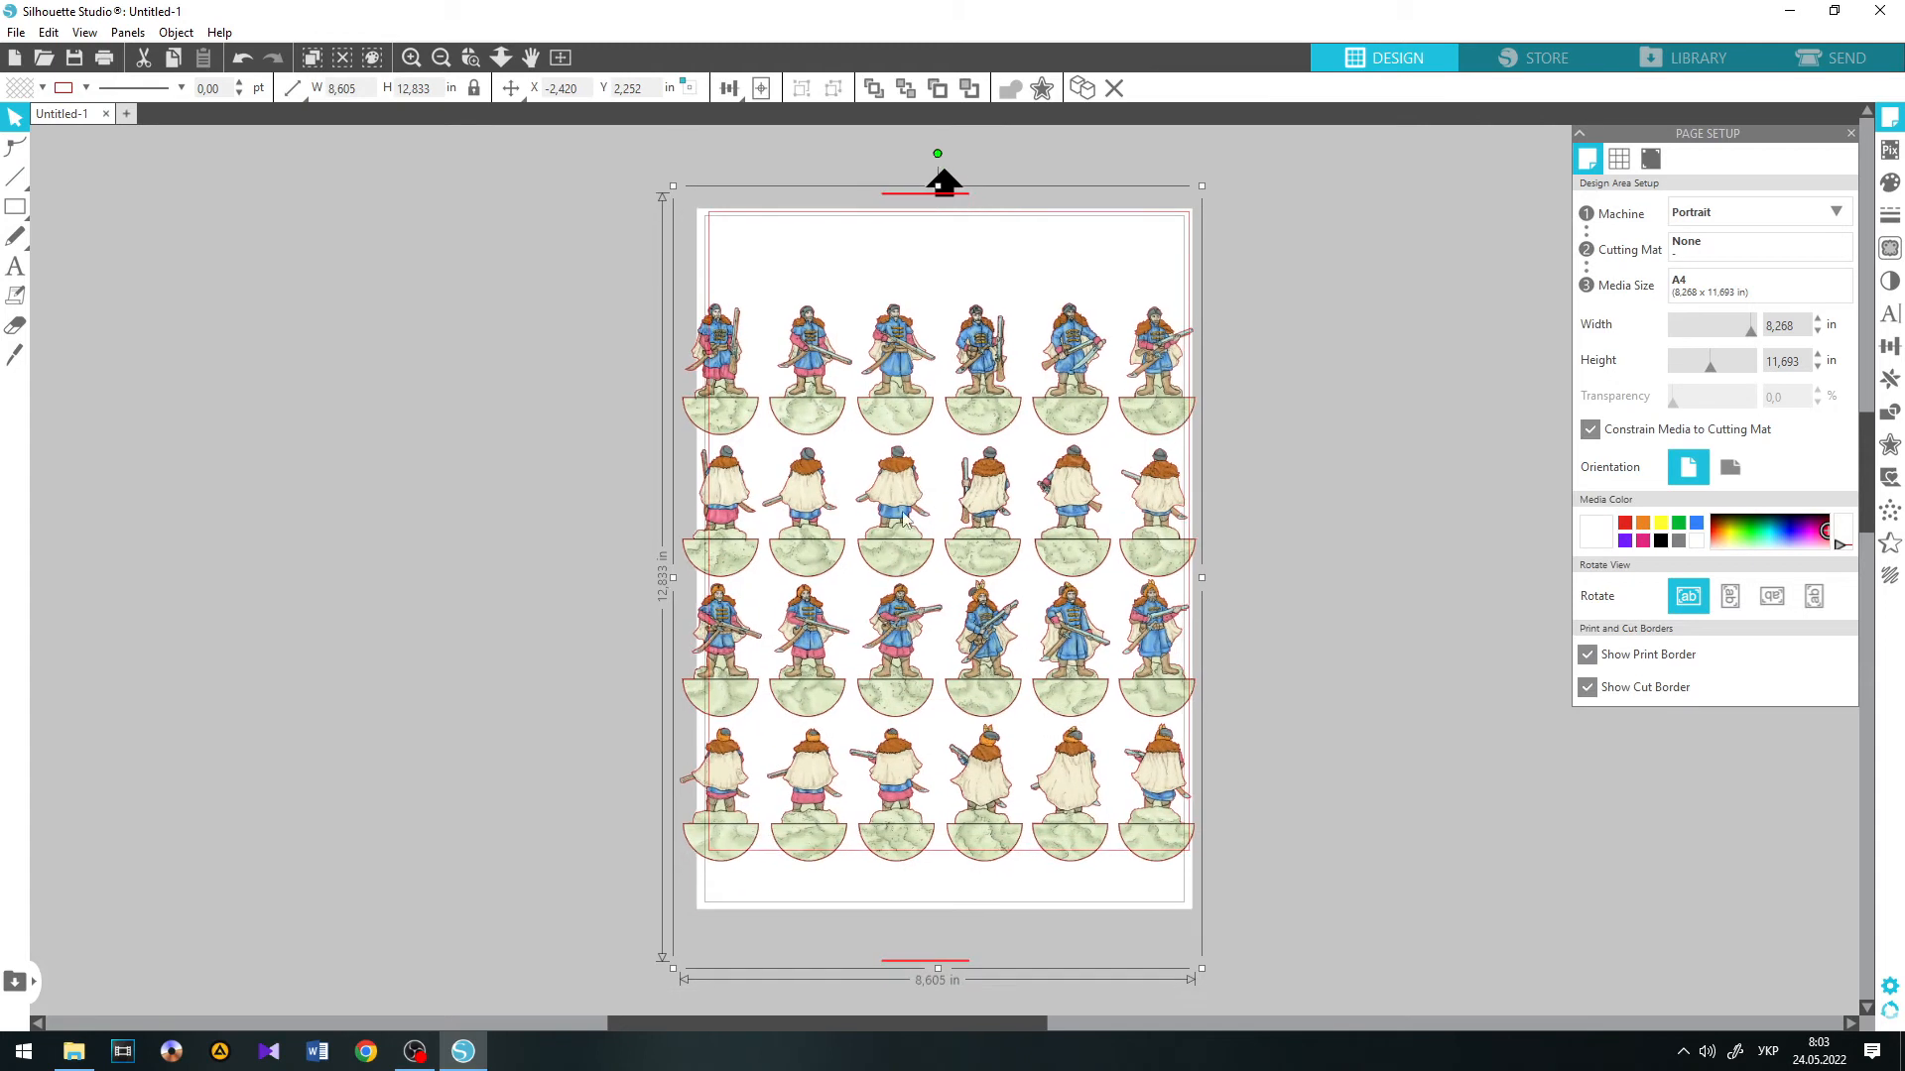
Step: Scale the figure sheet proportionally to about 7.106 × 10.596 in and position it inside the cut border
left_click_drag(724, 938, 832, 846)
left_click_drag(953, 616, 913, 640)
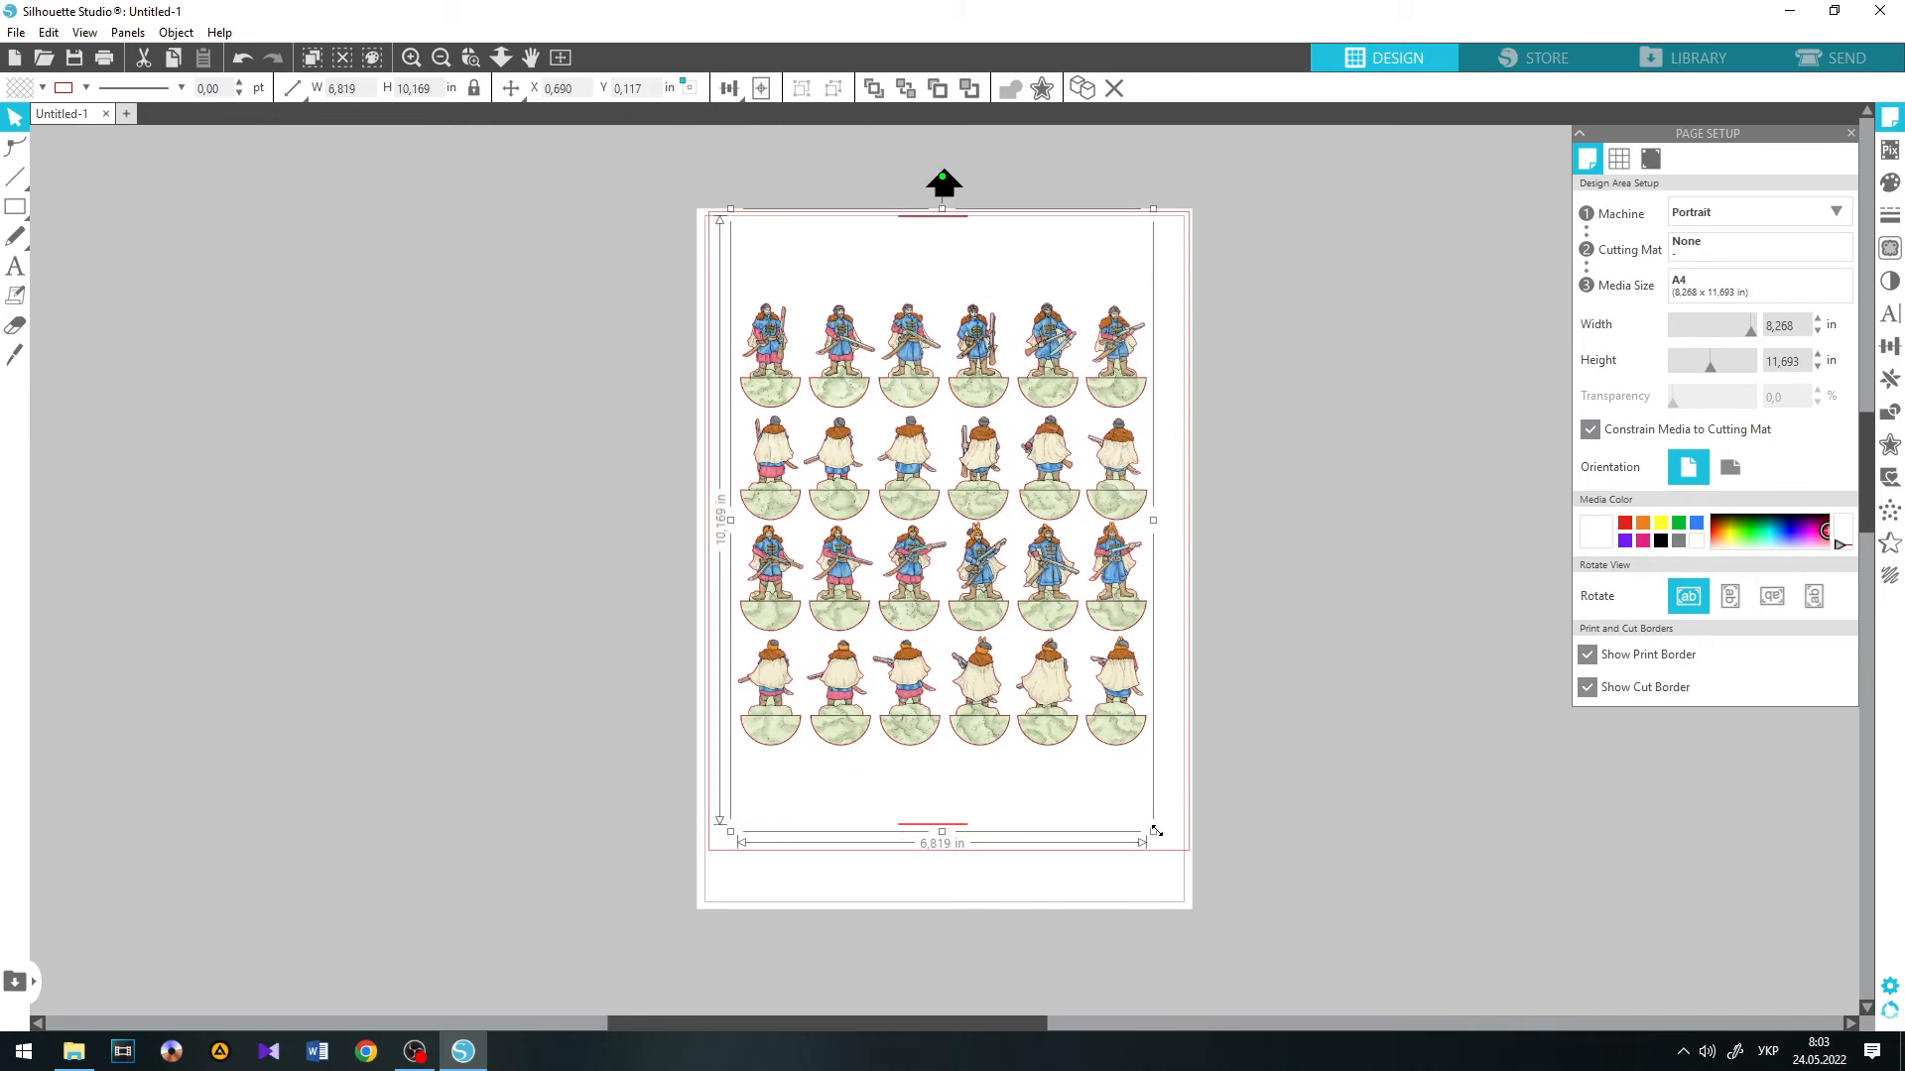
left_click_drag(1169, 849, 1173, 865)
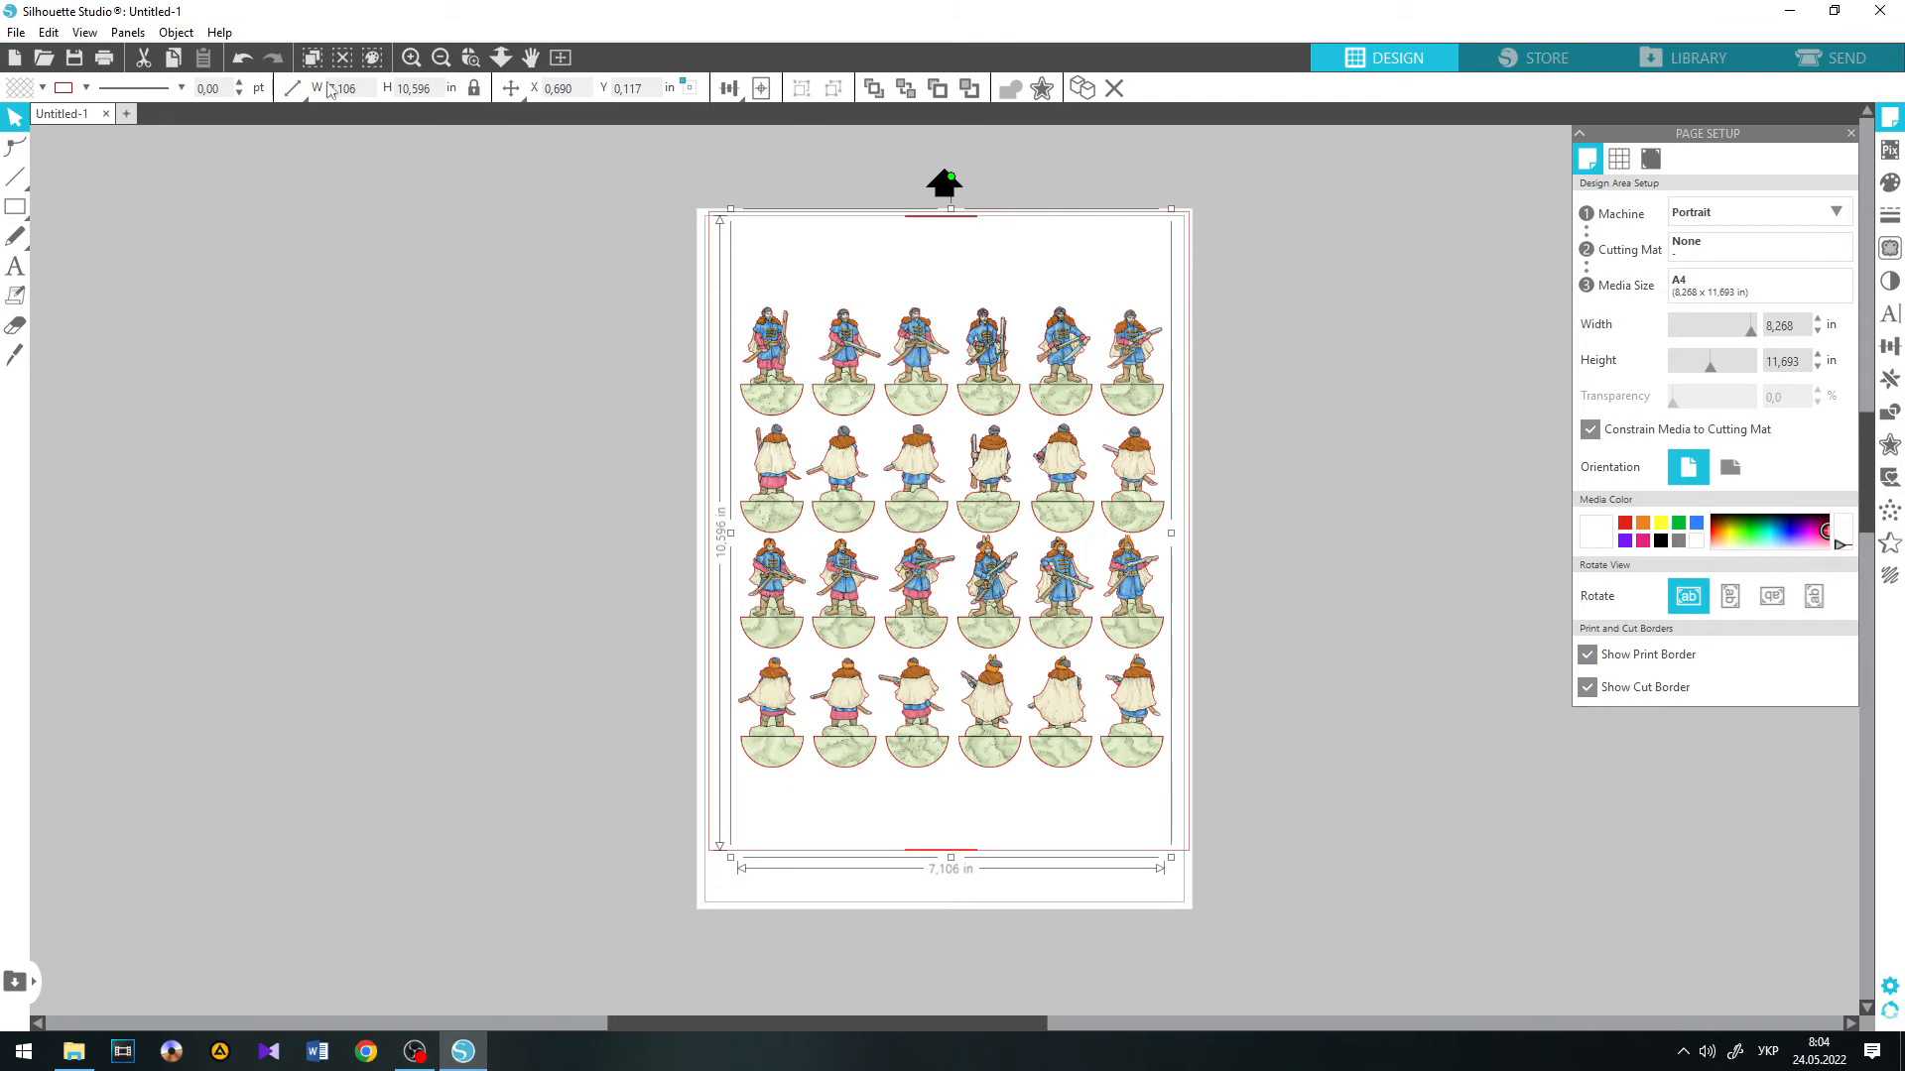
Step: Fine-tune the figure sheet to about 7.164 × 10.683 in, aligning its red marks with the cut border's upper and lower edges
left_click(411, 57)
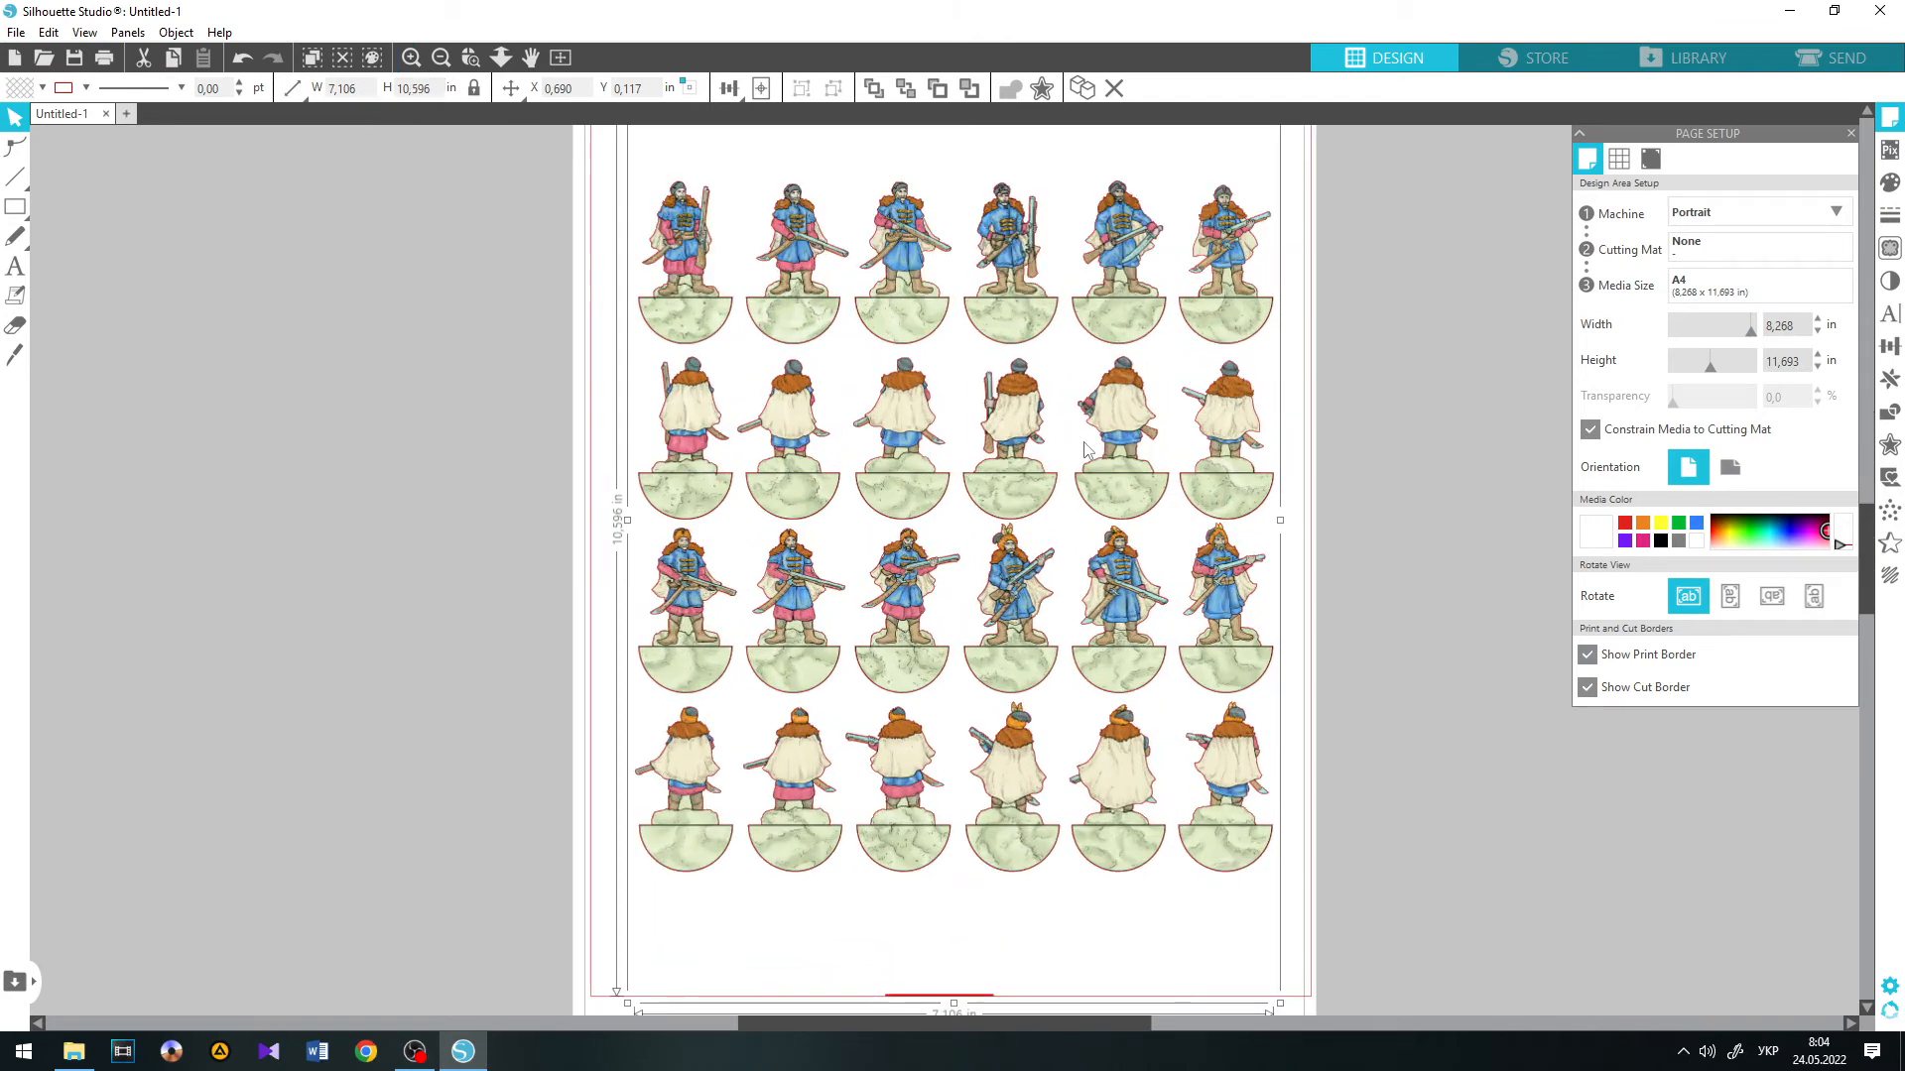
scroll(1085, 448, "up", 5)
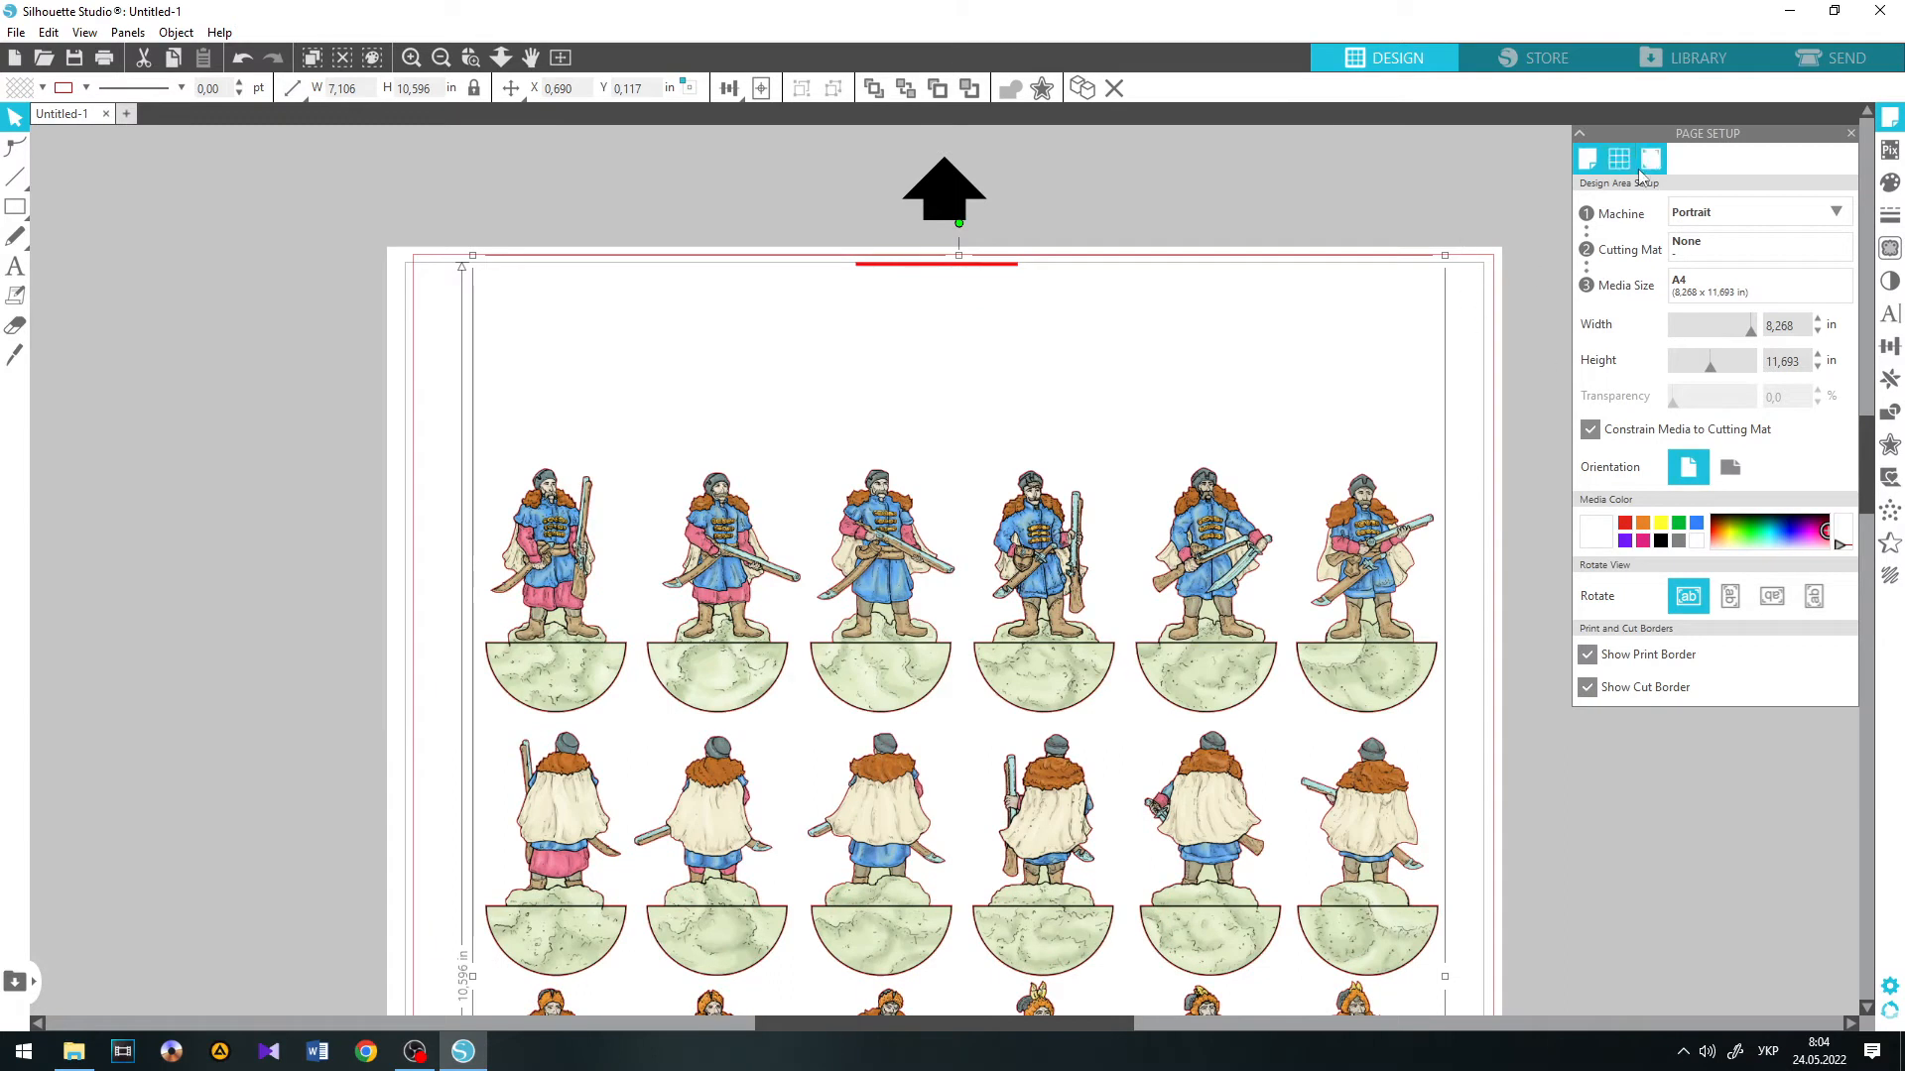
left_click_drag(1450, 261, 1469, 255)
scroll(1394, 437, "down", 3)
scroll(1394, 437, "down", 3)
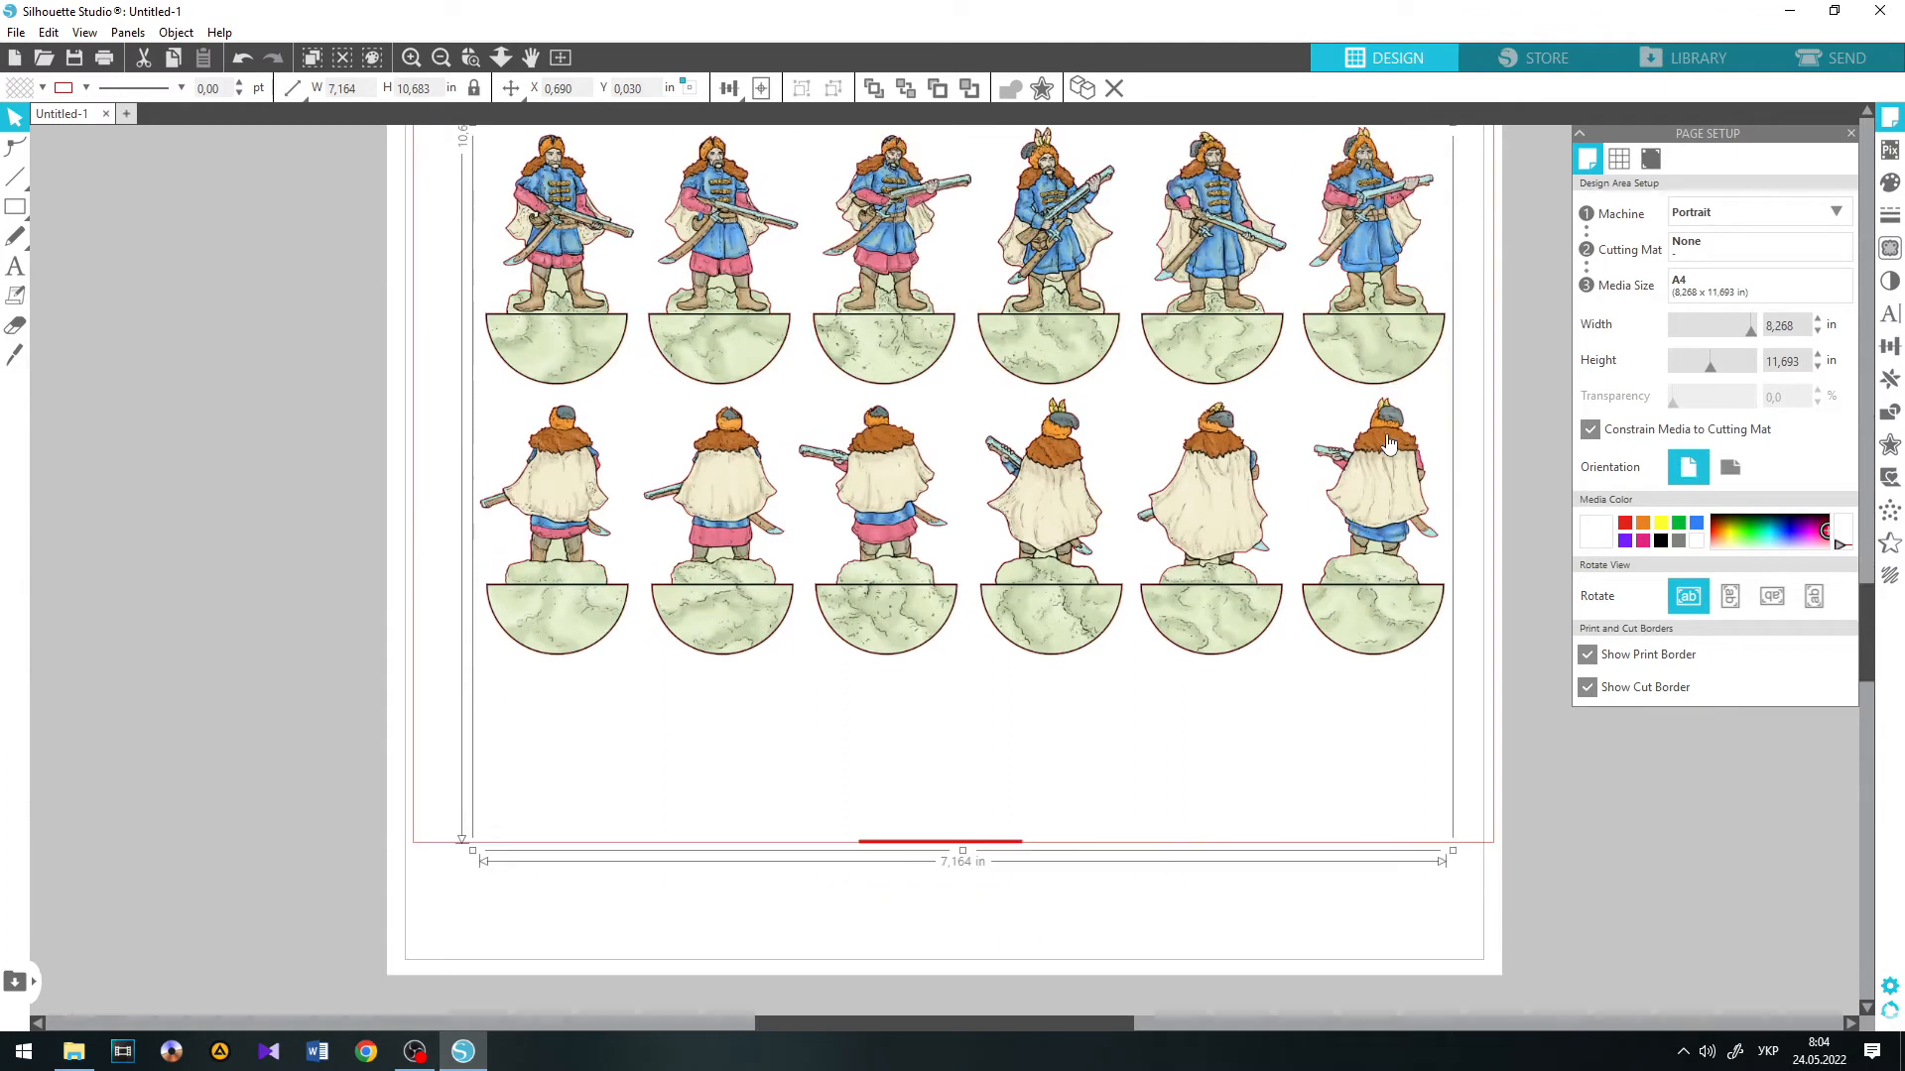
scroll(710, 395, "up", 3)
scroll(711, 395, "up", 3)
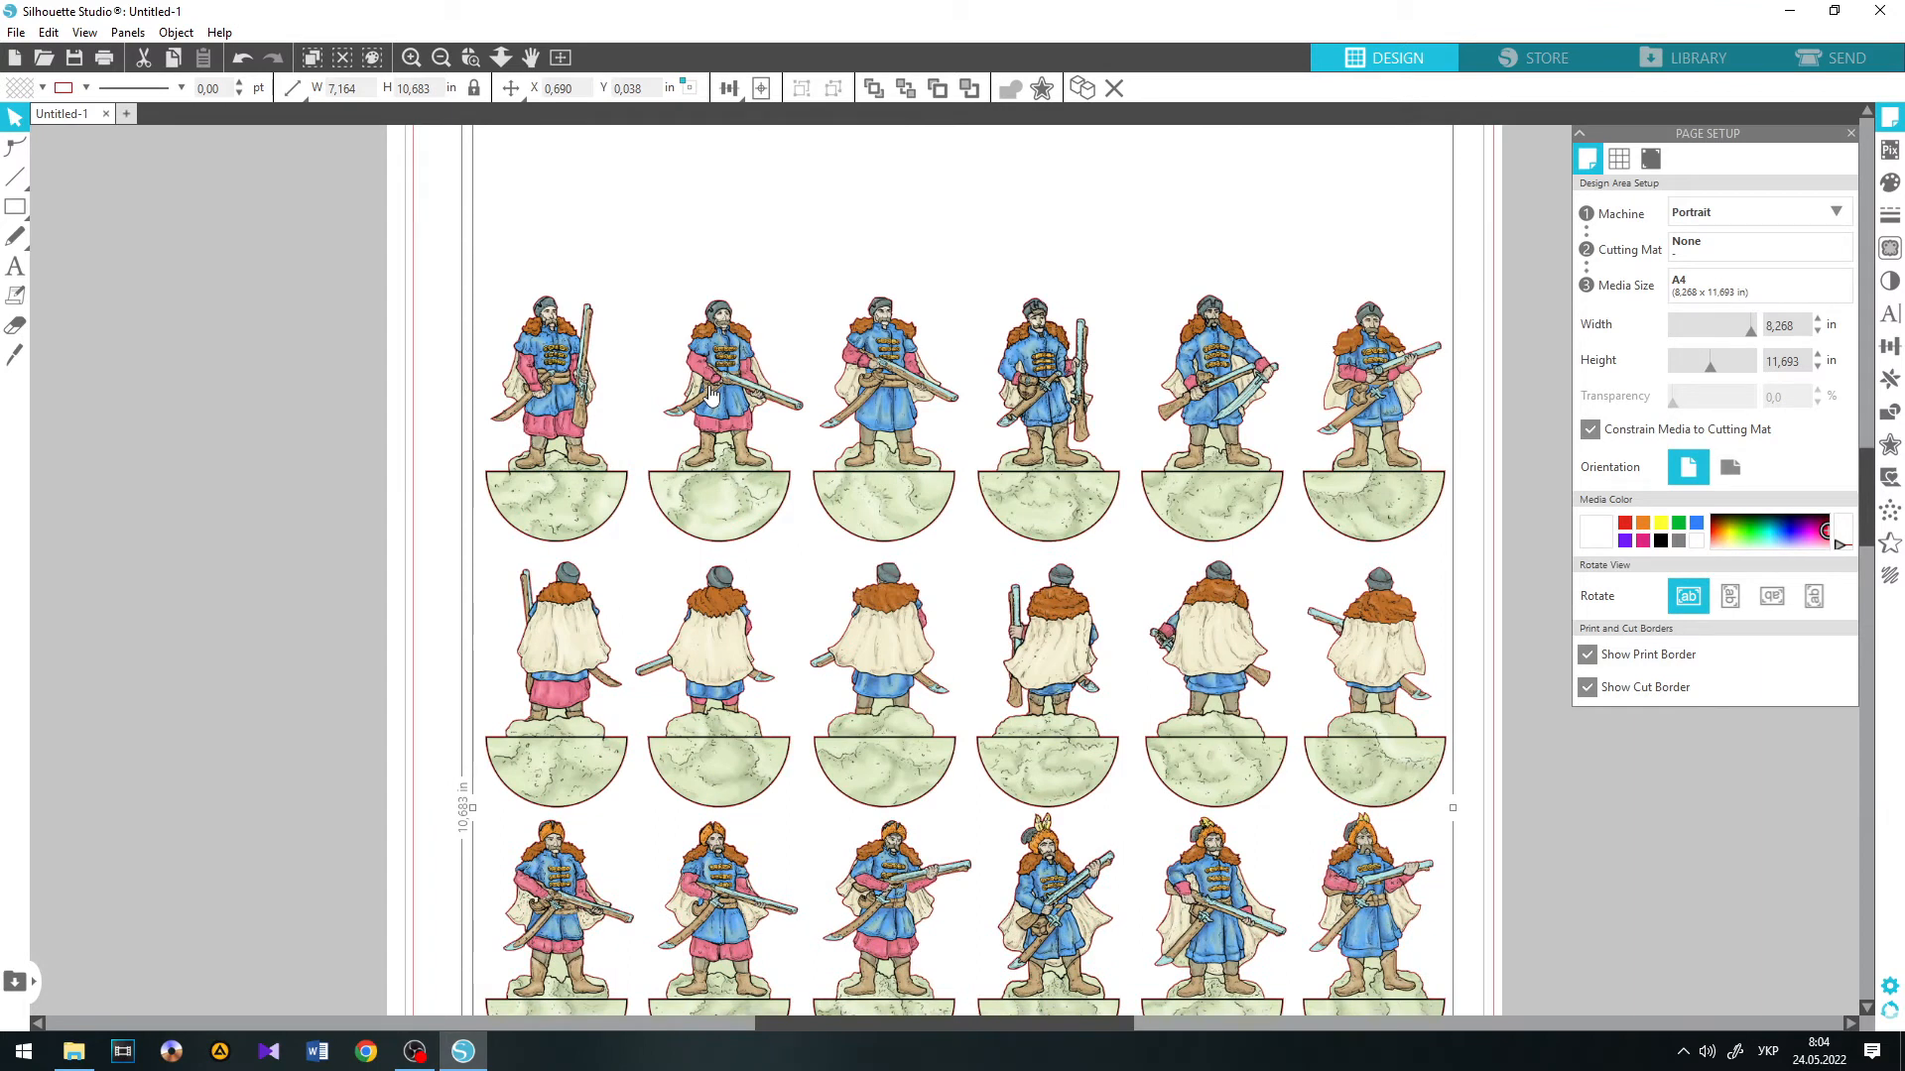
Step: Turn on registration marks and shrink the figure sheet to about 6.731 × 10.038 in so it fits between them
left_click(1652, 161)
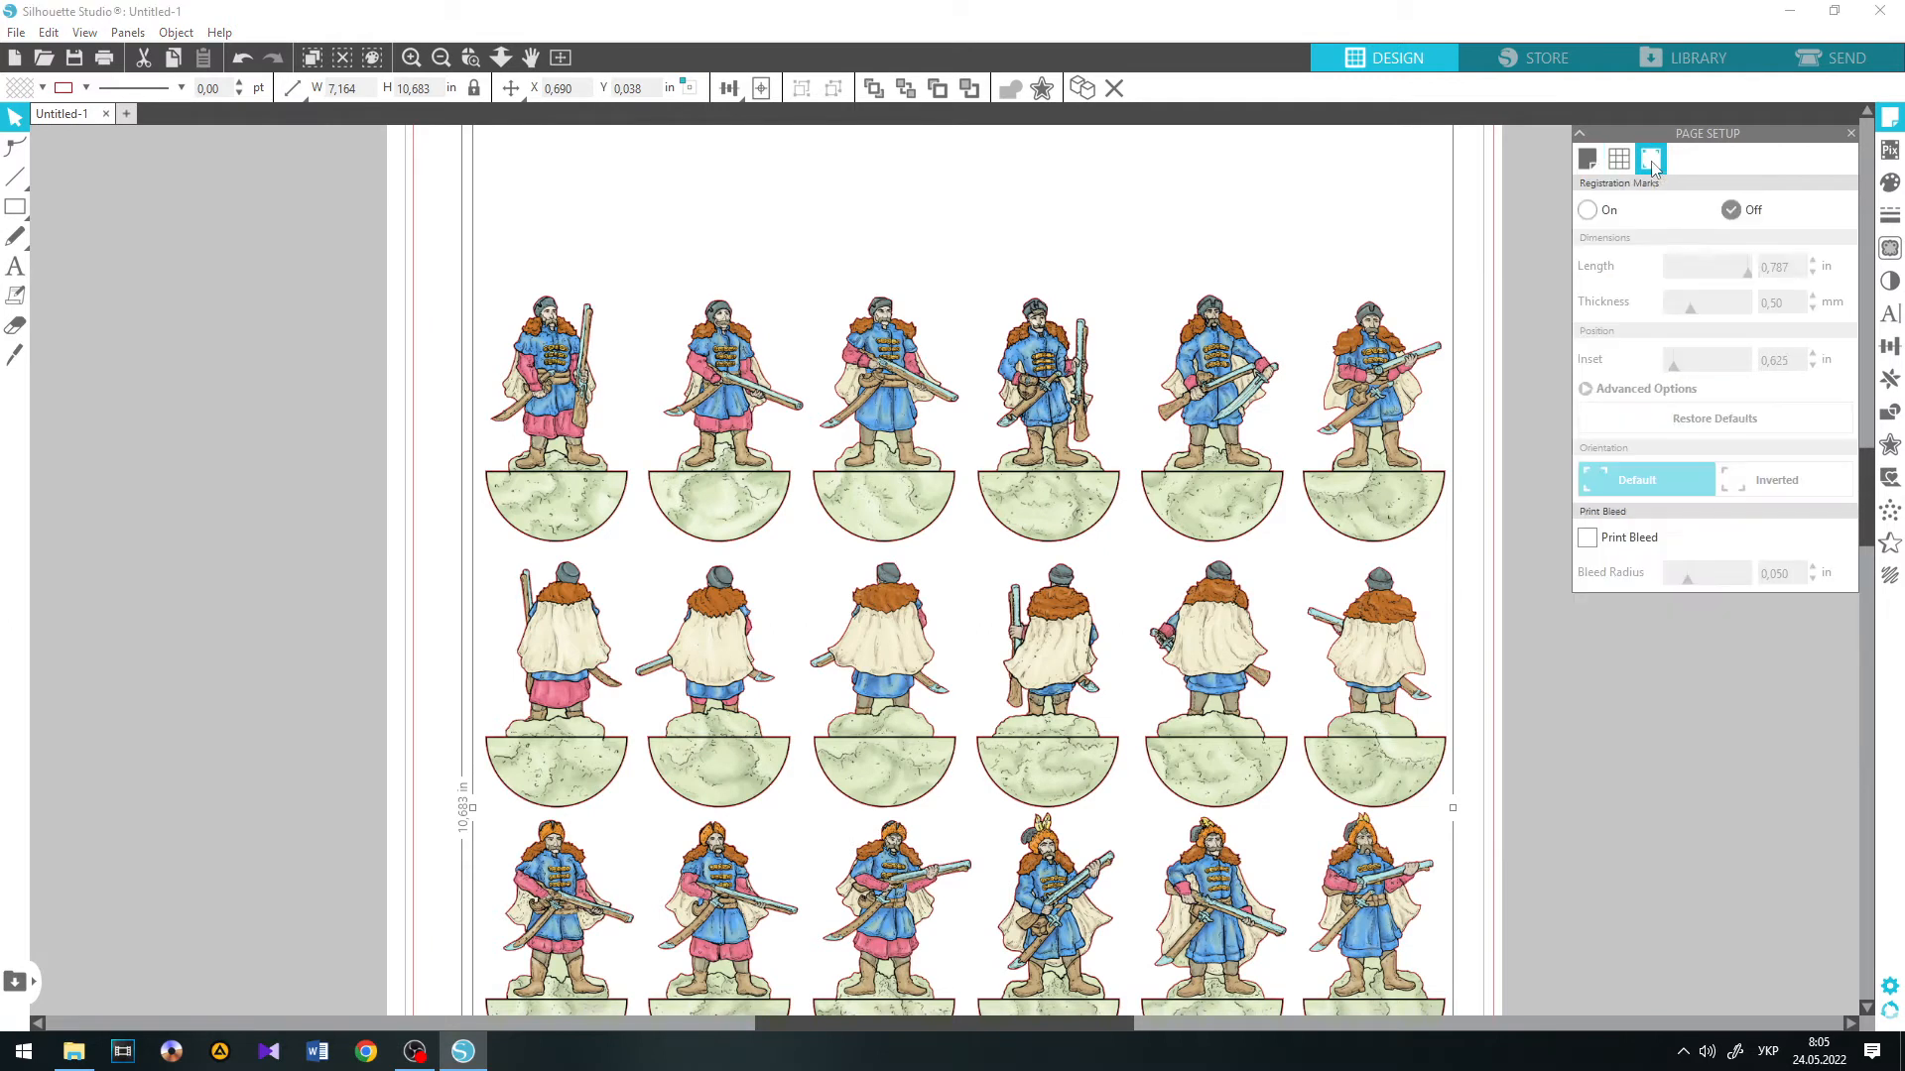
left_click(1588, 211)
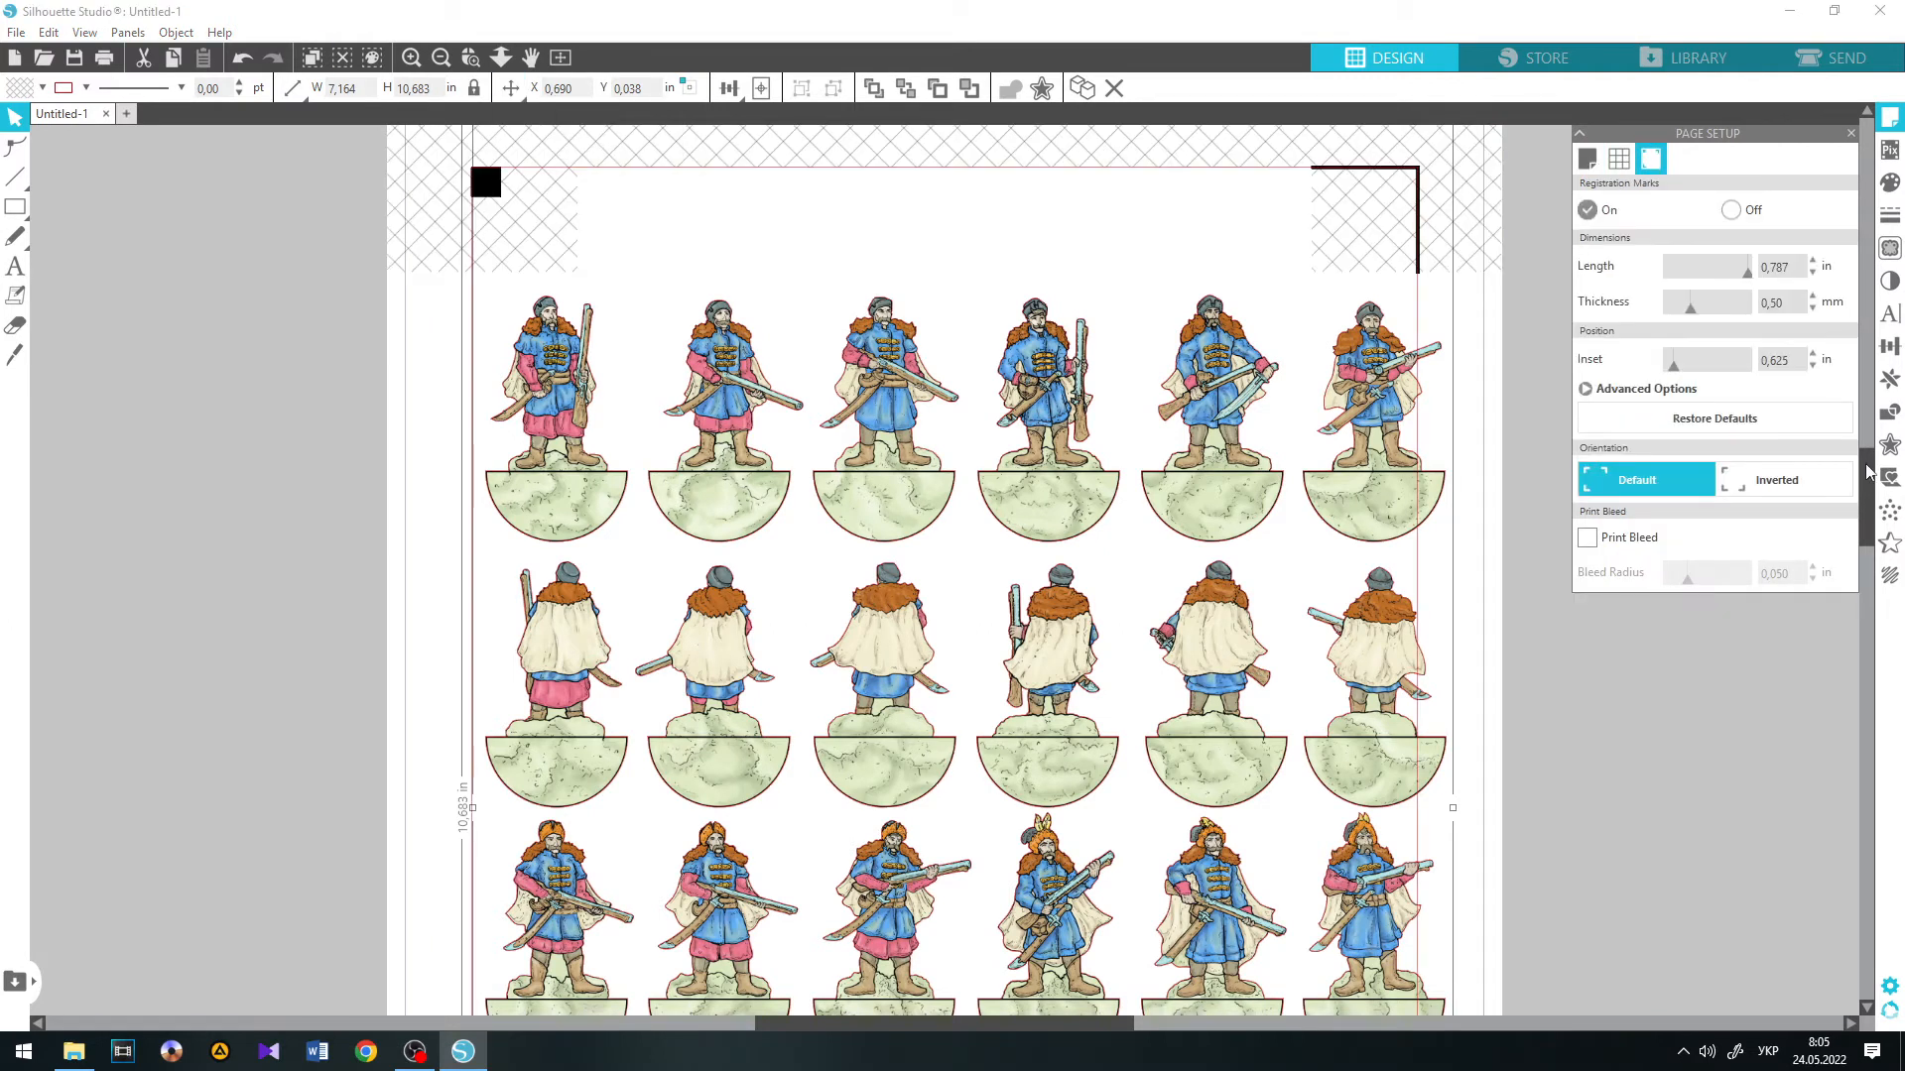
left_click(441, 59)
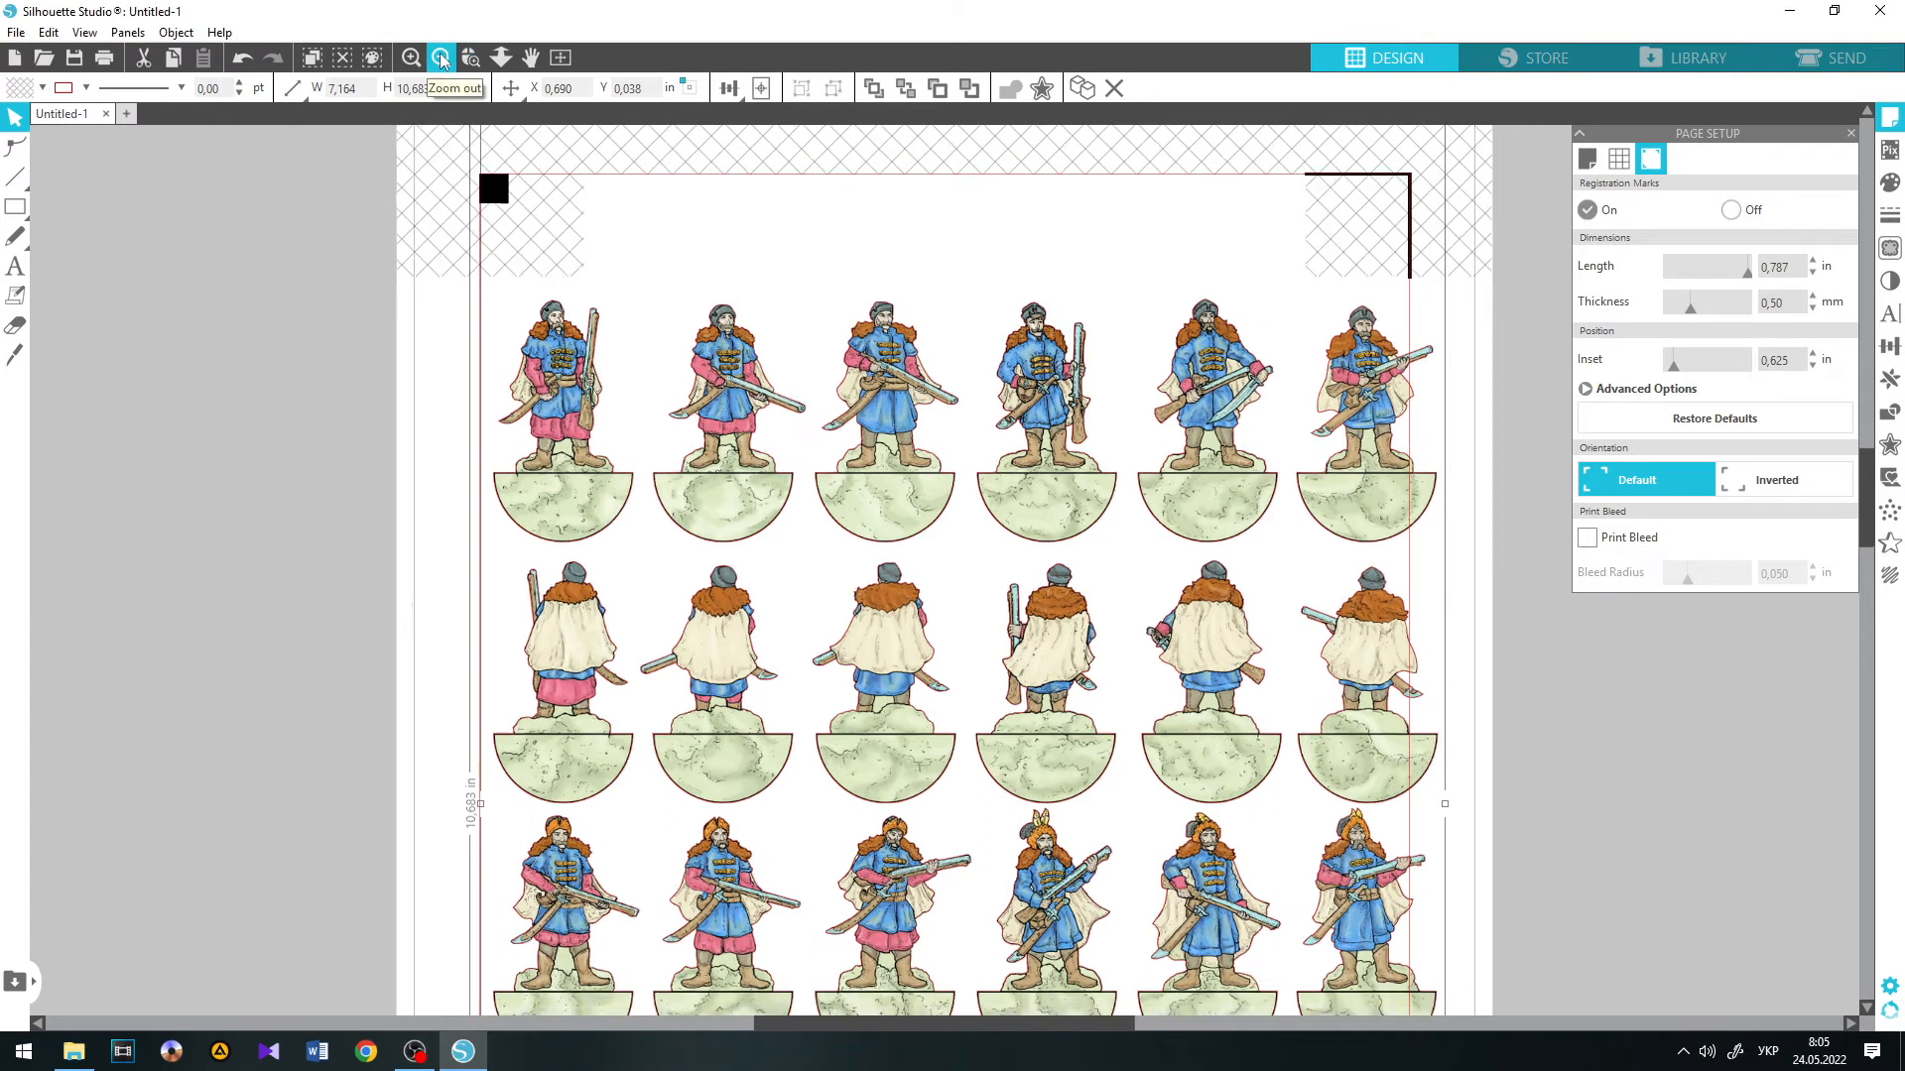
left_click(441, 59)
scroll(1074, 560, "down", 2)
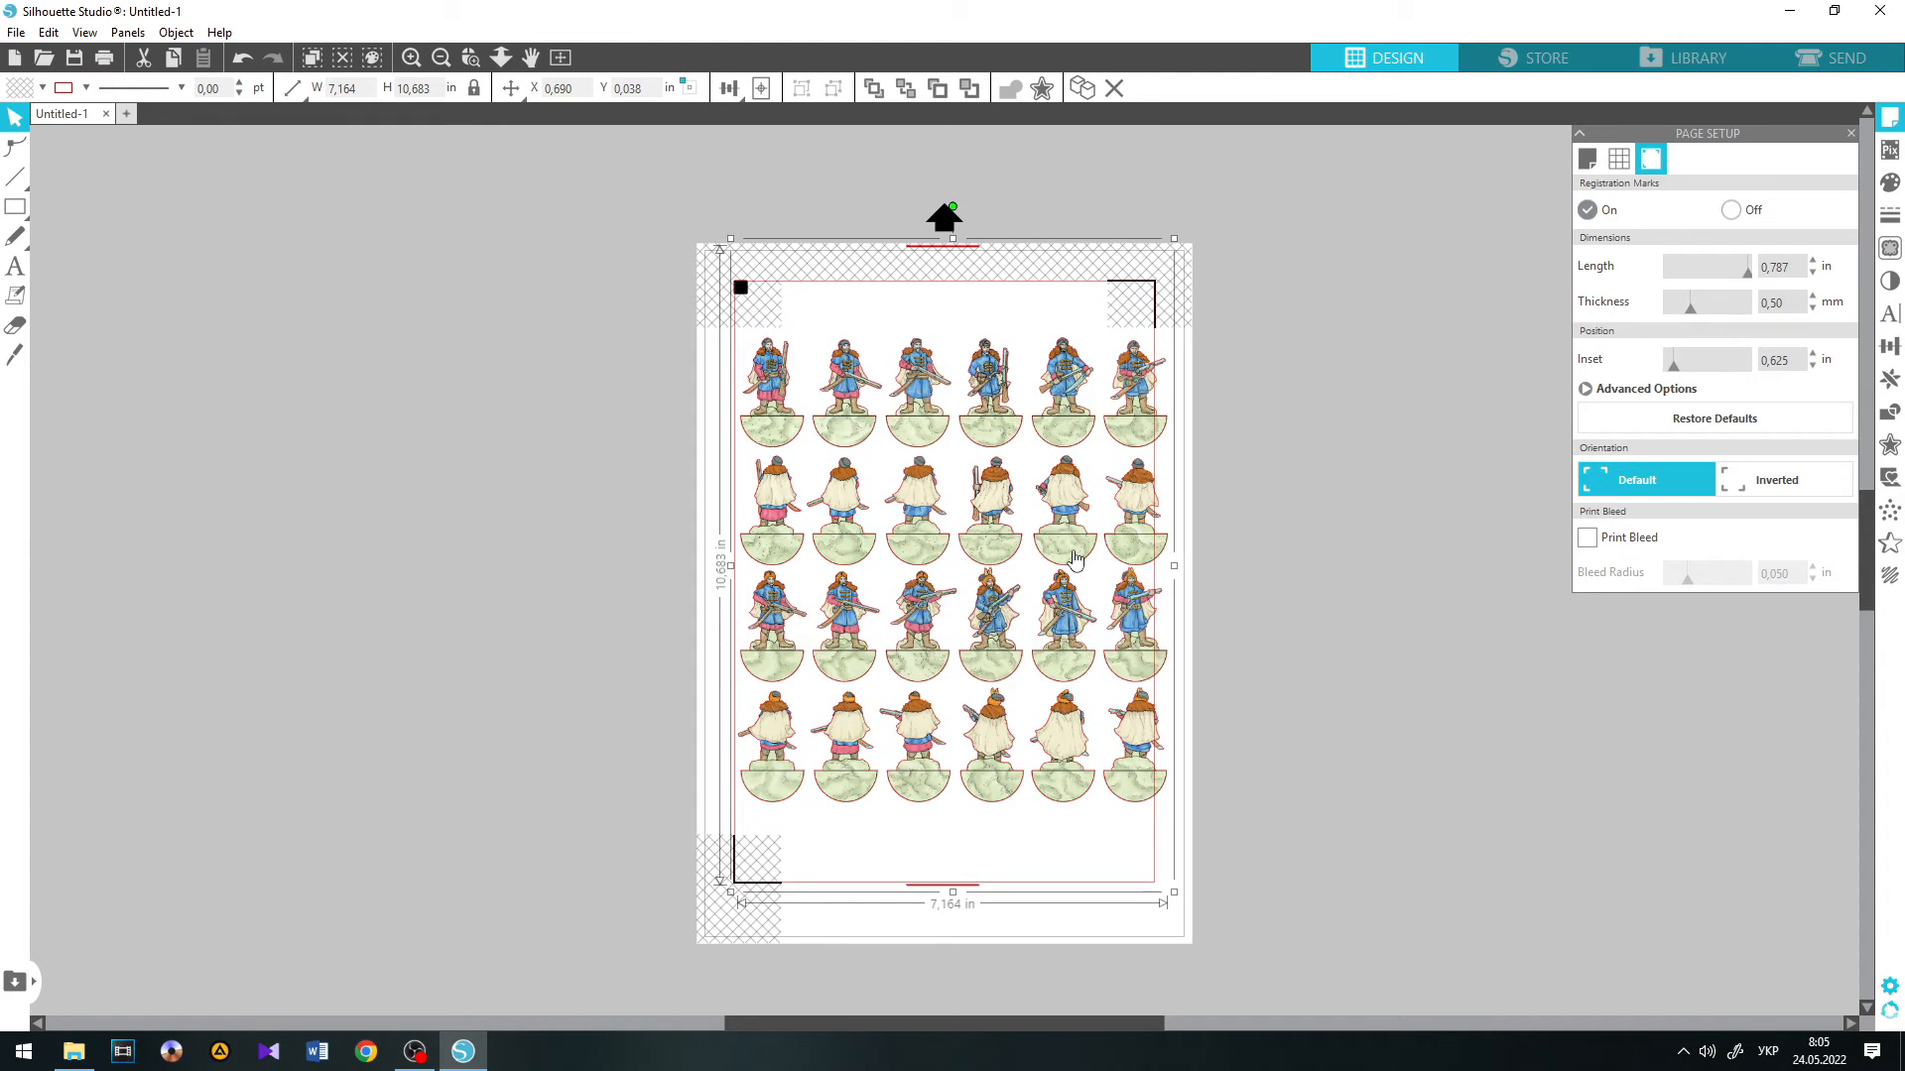
left_click_drag(1175, 239, 1148, 280)
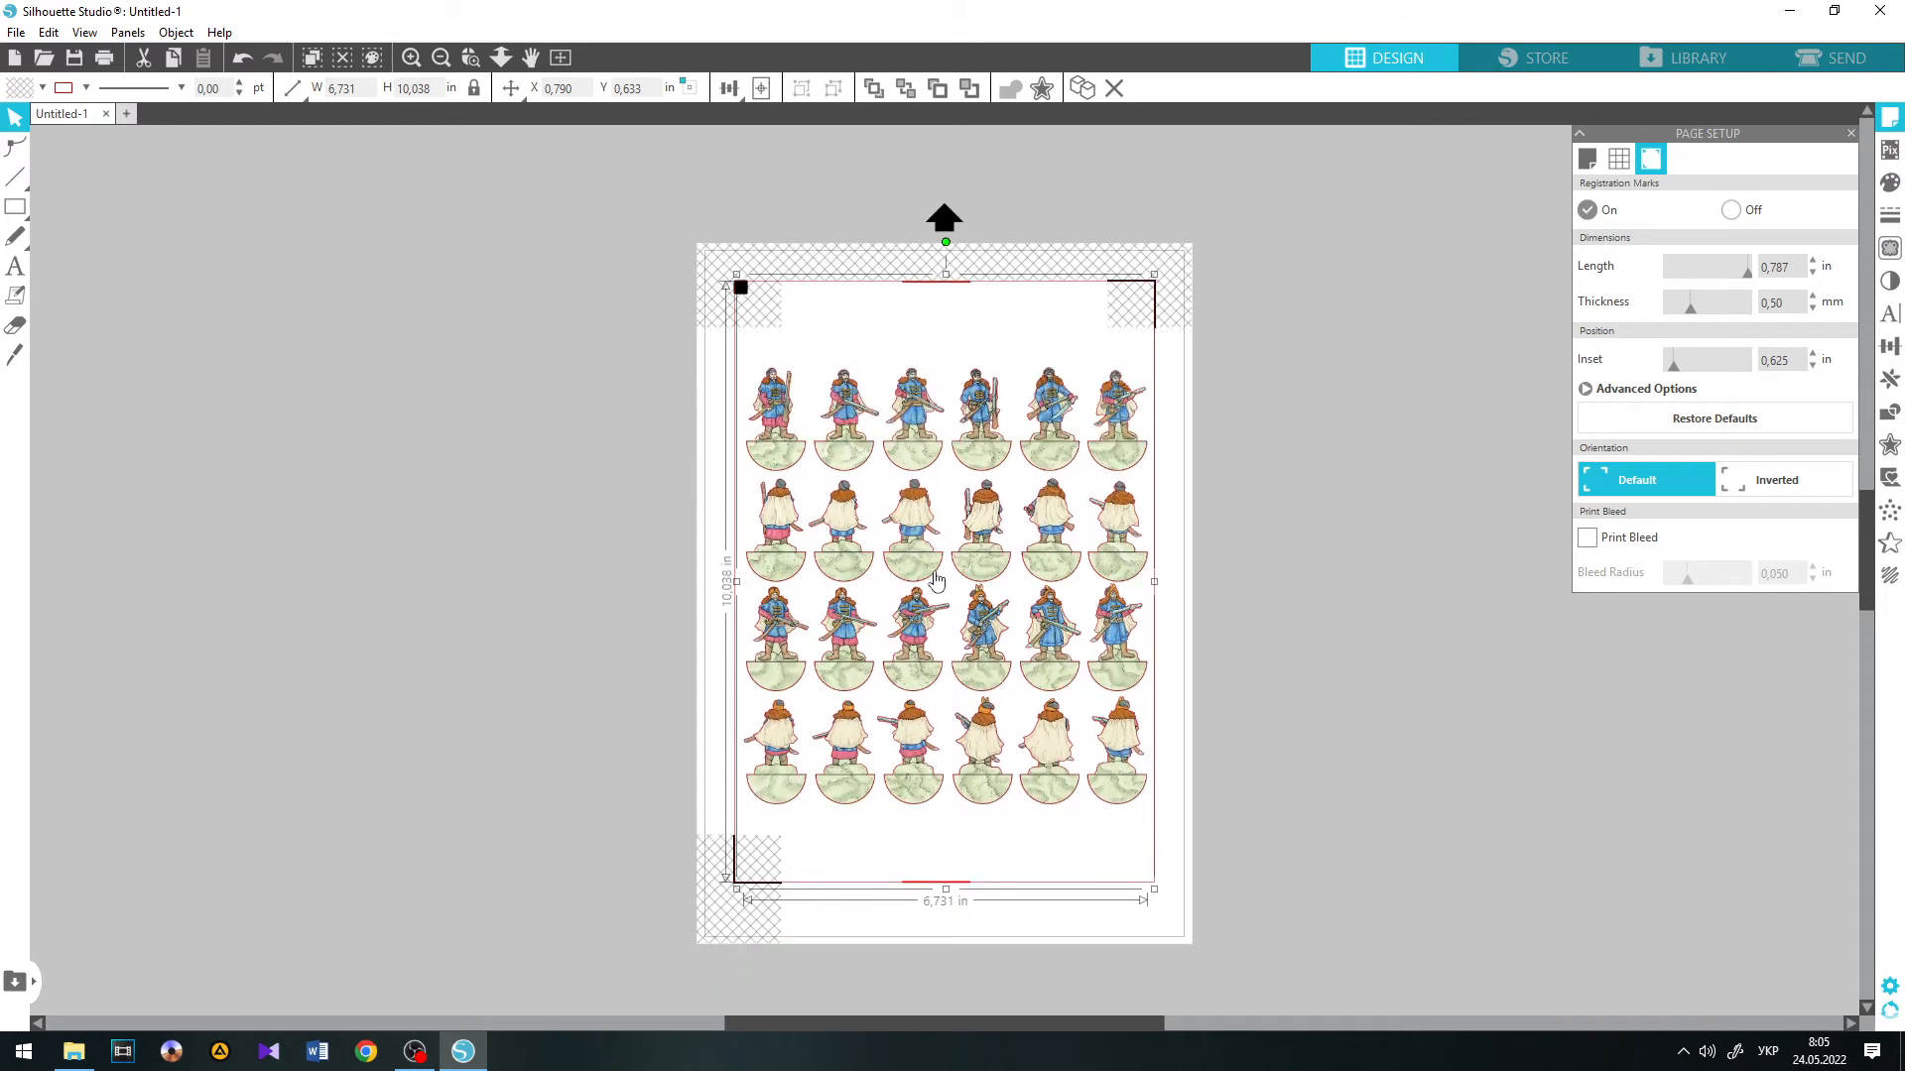
Step: Examine the figures and their rounded bases up close, checking the artwork and outlines across the rows of the sheet
left_click(1625, 159)
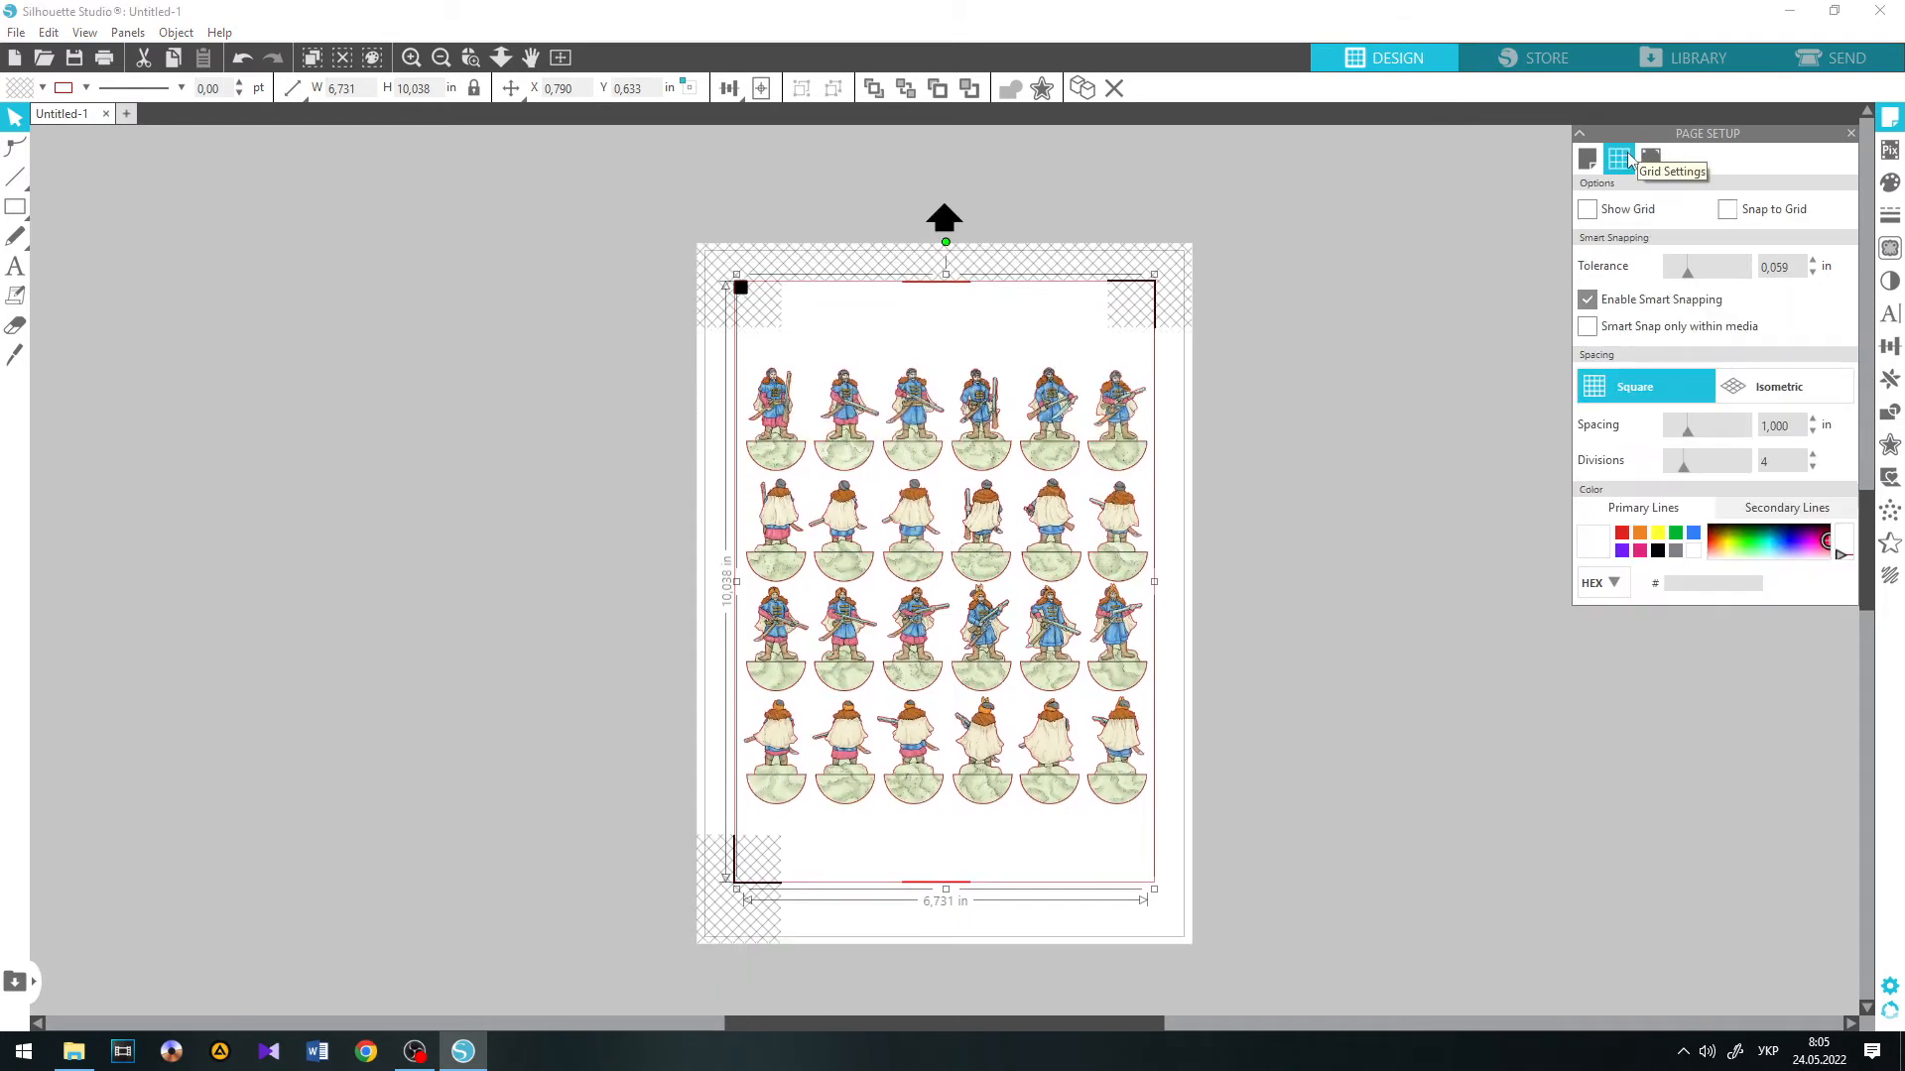
left_click(1652, 159)
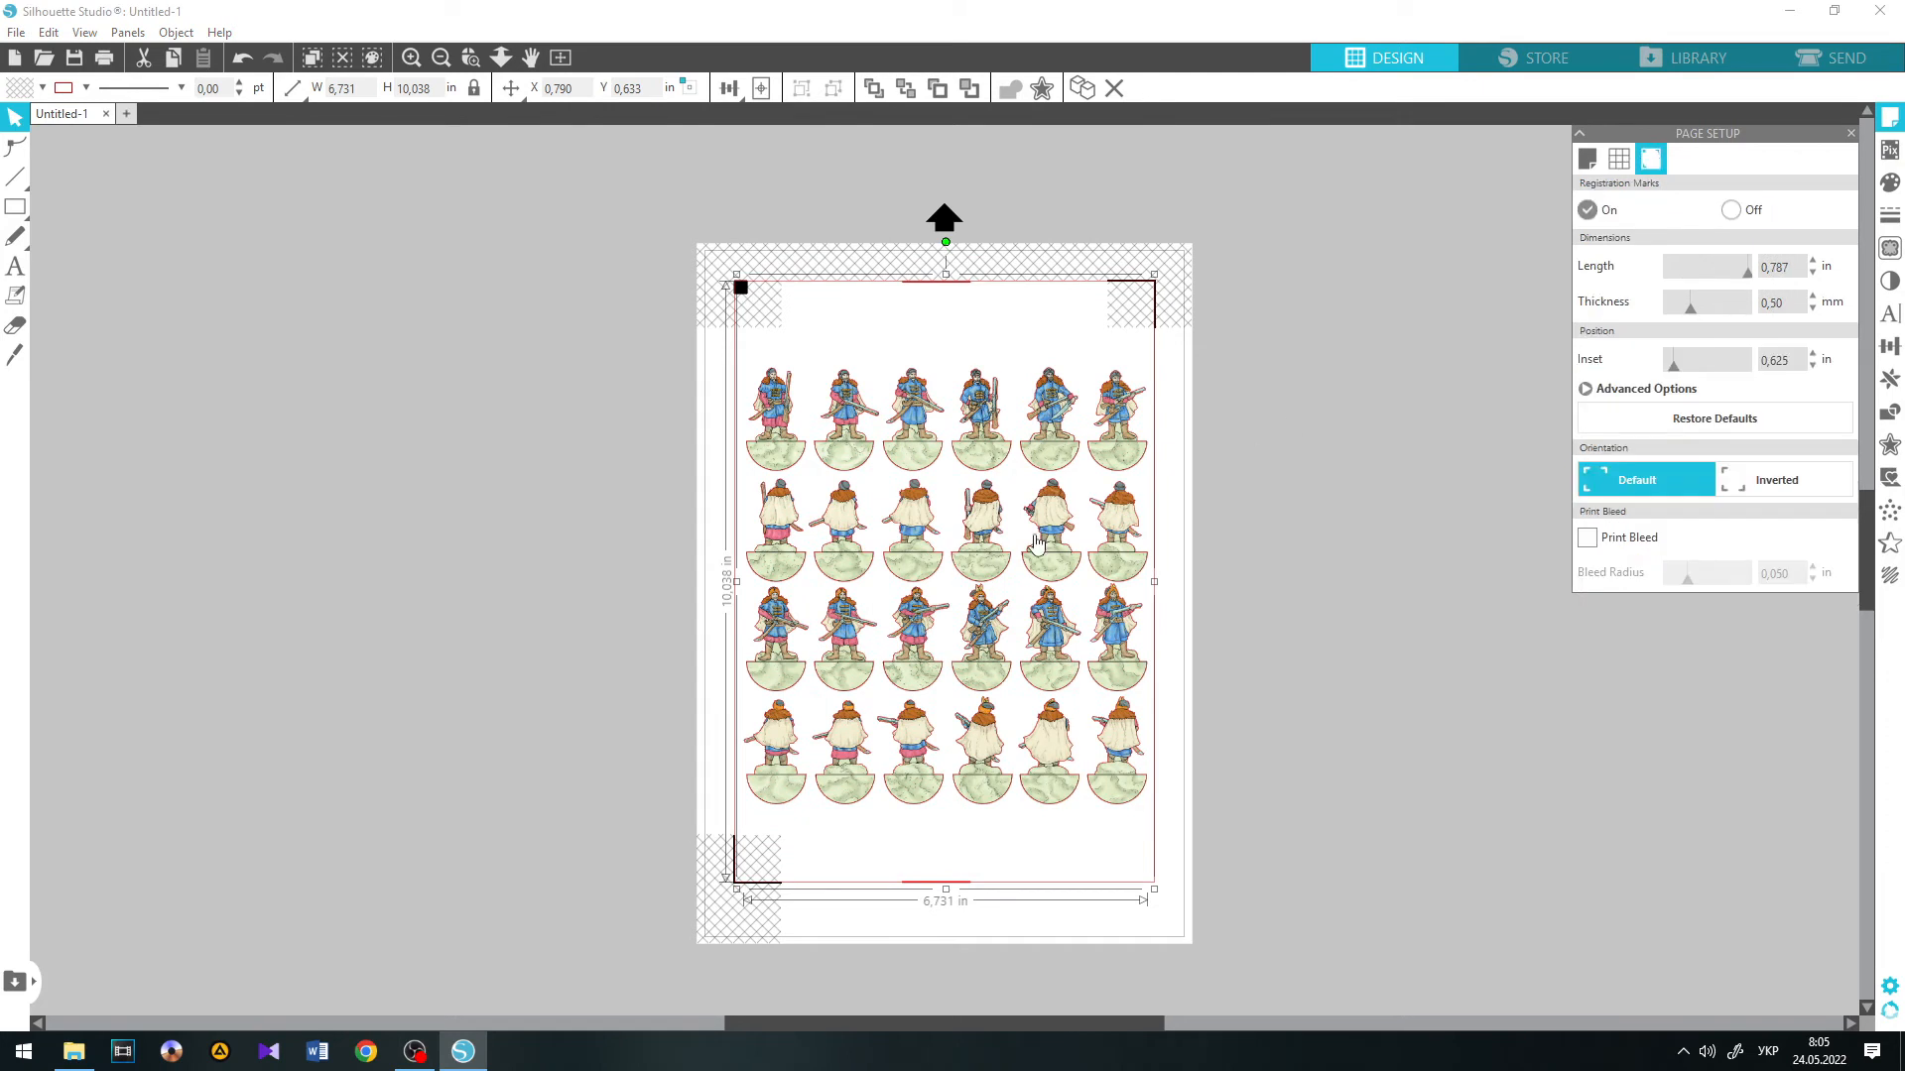
scroll(1036, 544, "down", 1)
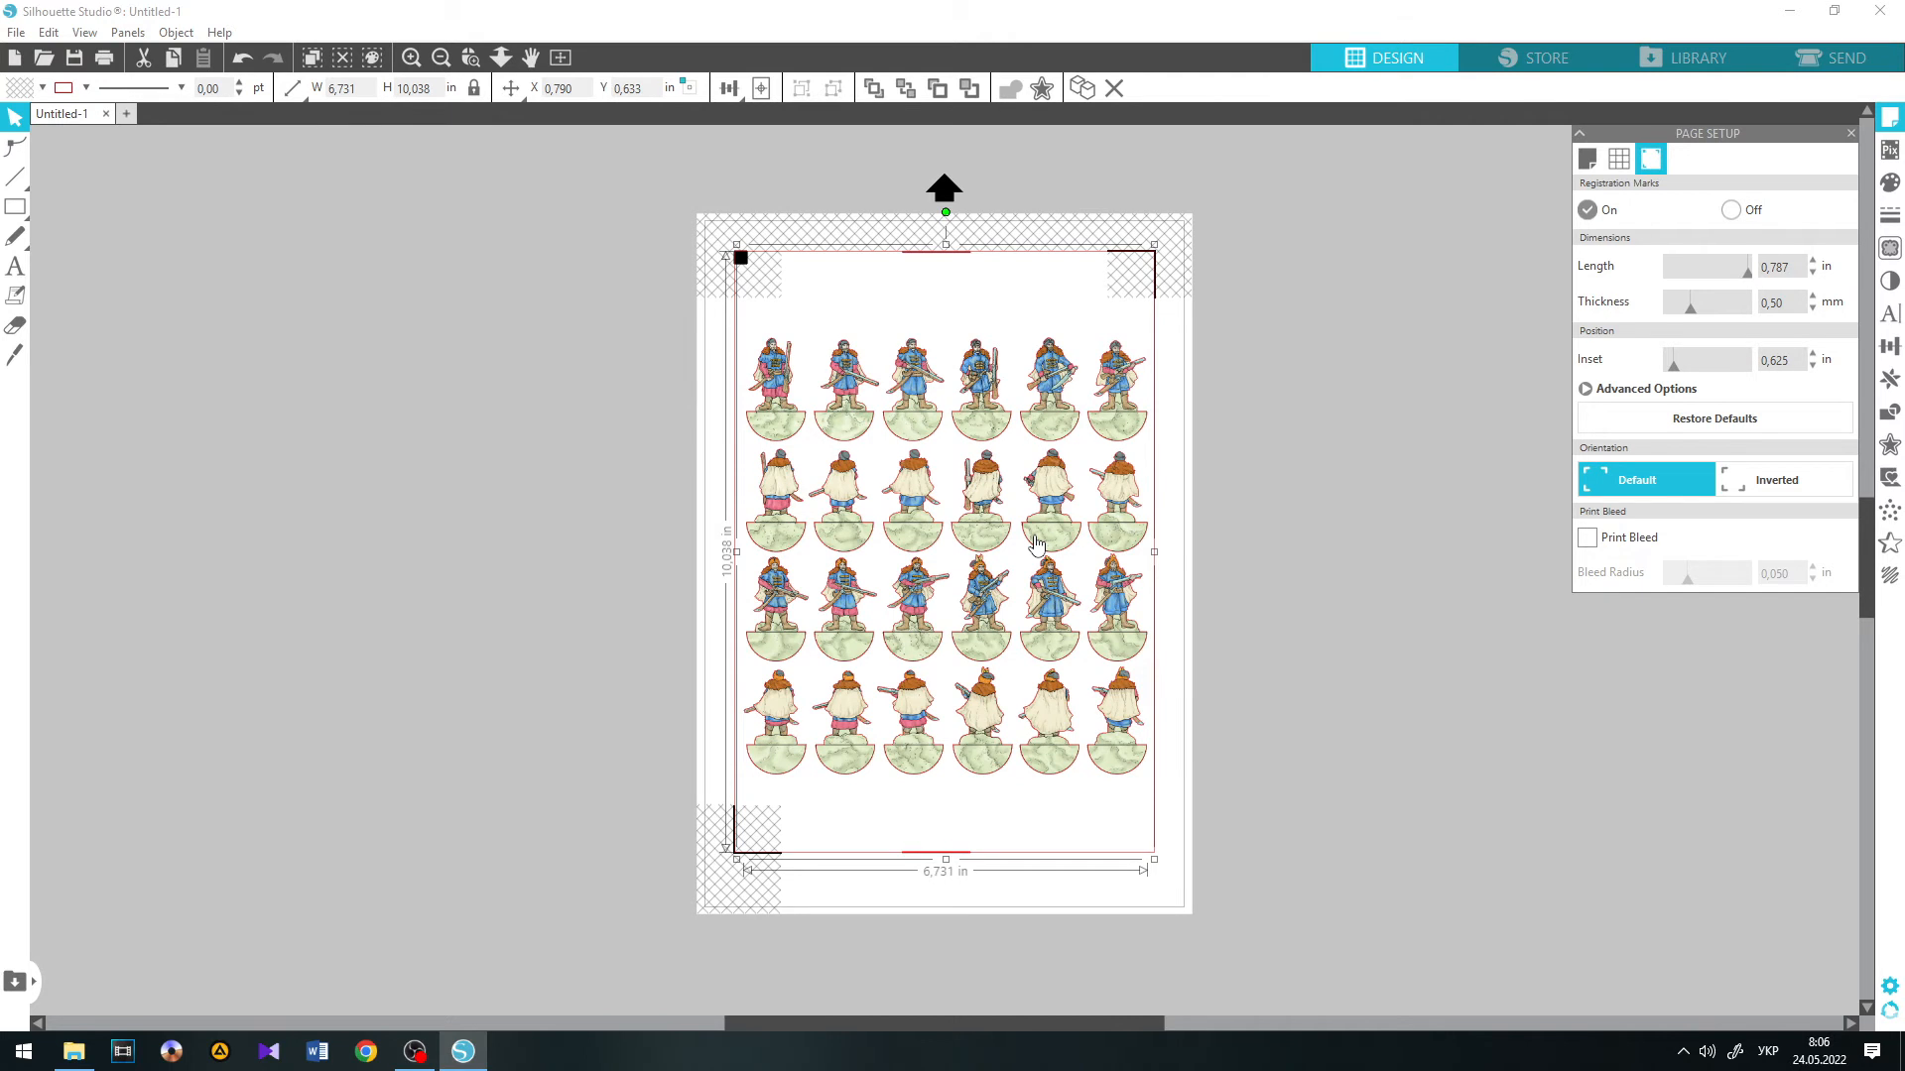
left_click(411, 56)
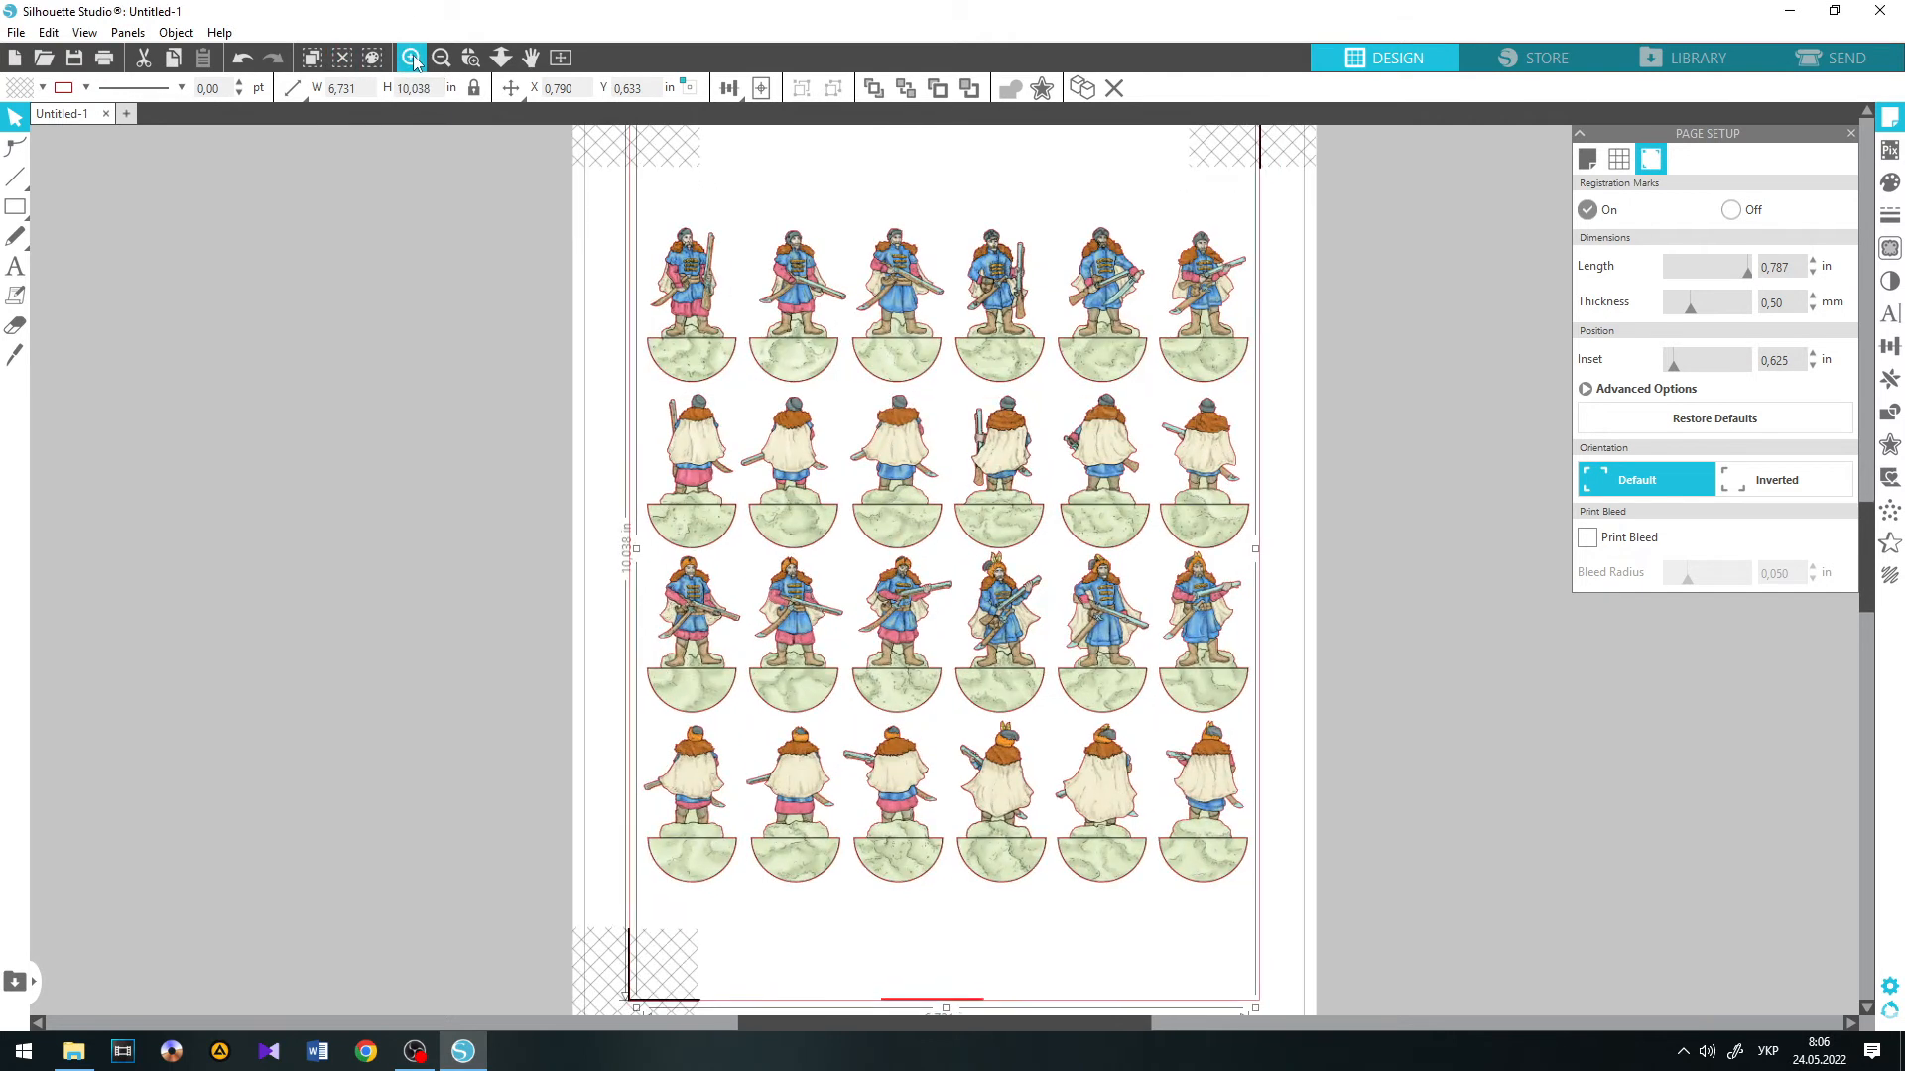
left_click(411, 56)
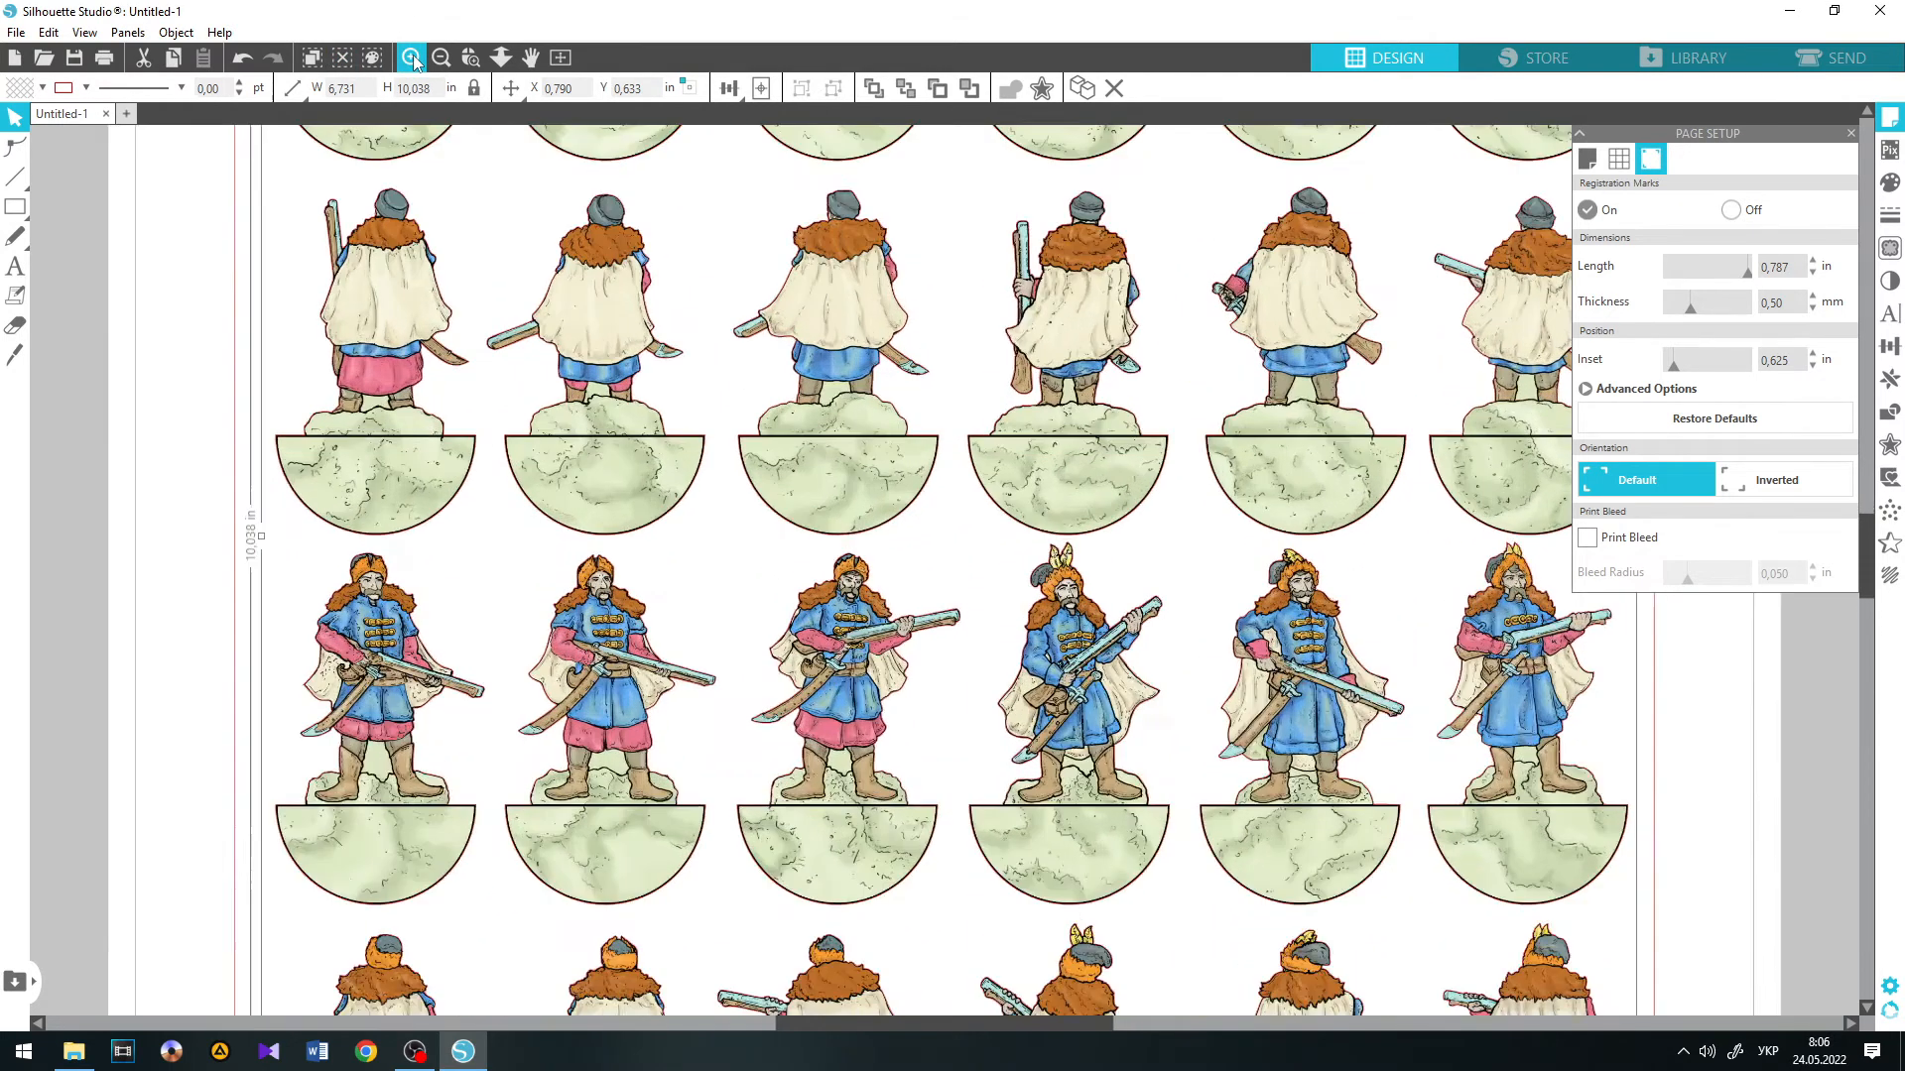
left_click(412, 59)
scroll(772, 384, "up", 3)
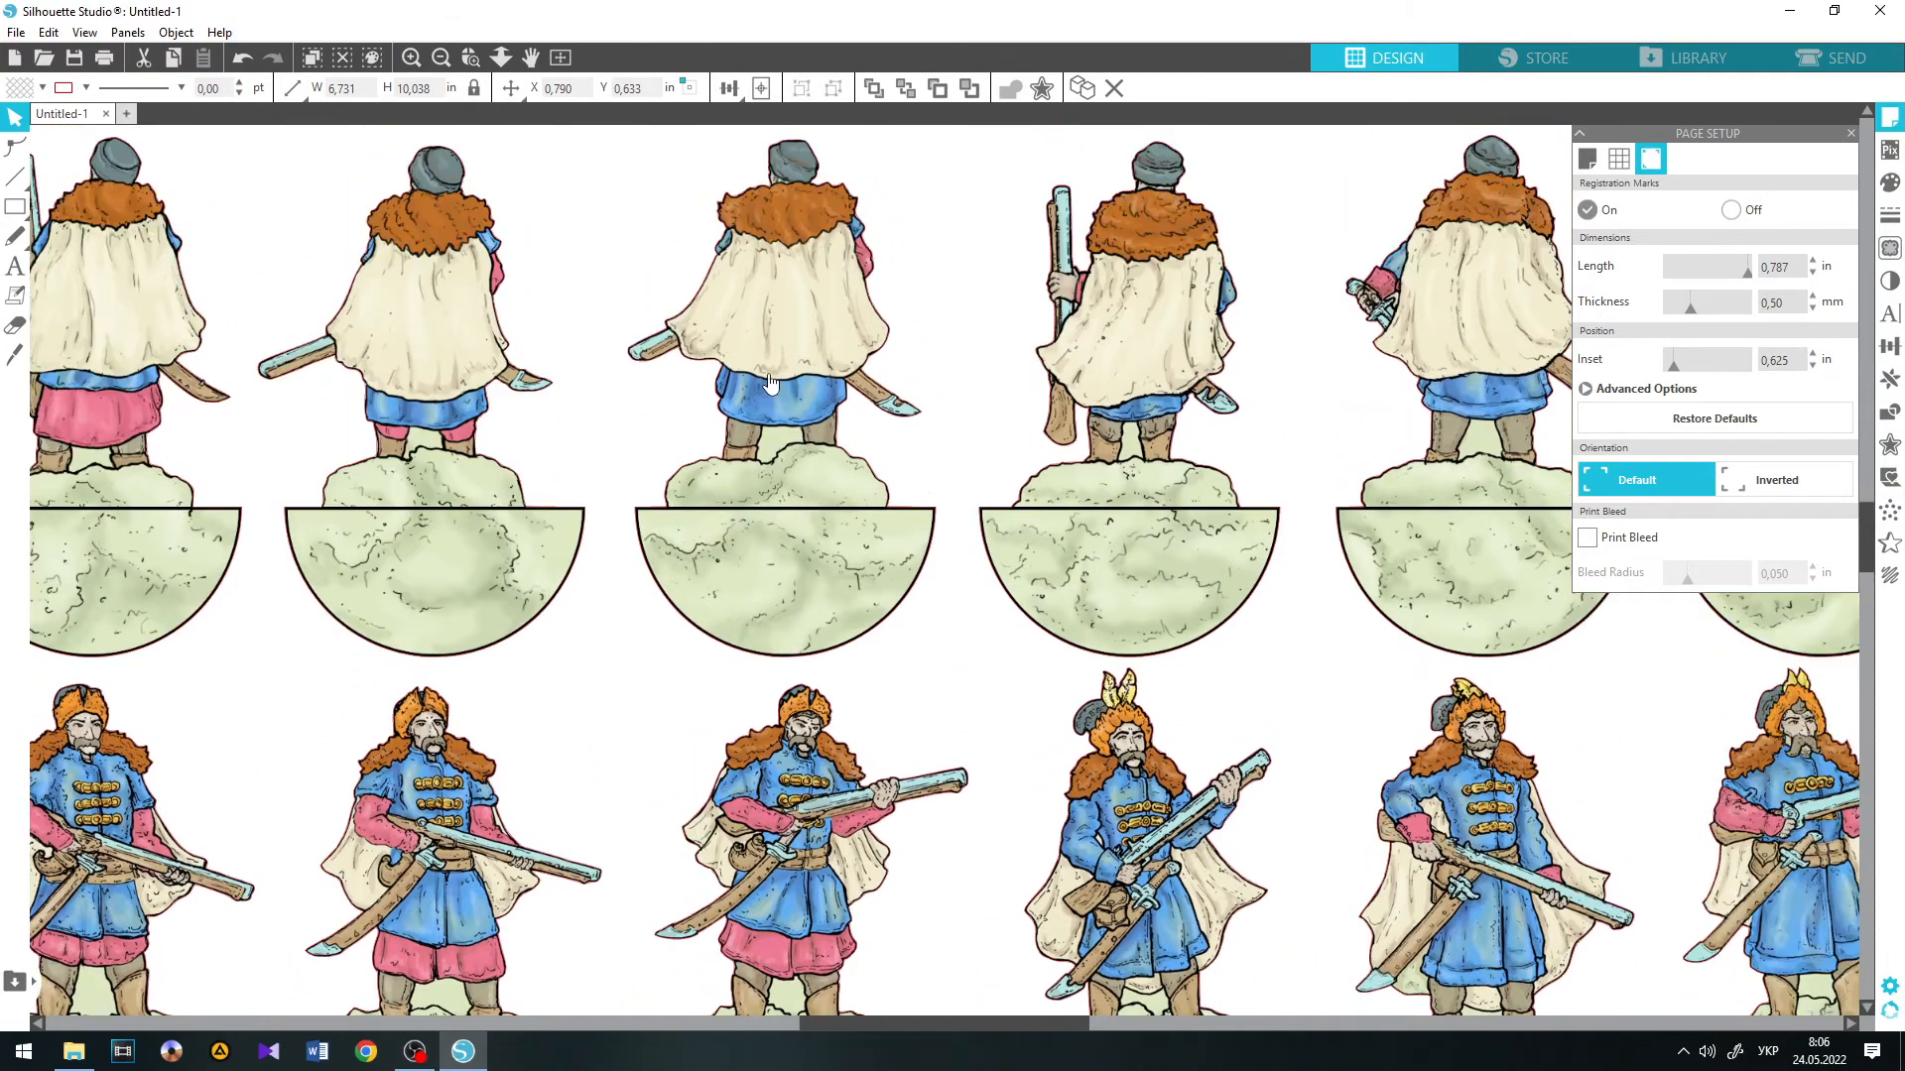
scroll(770, 382, "down", 7)
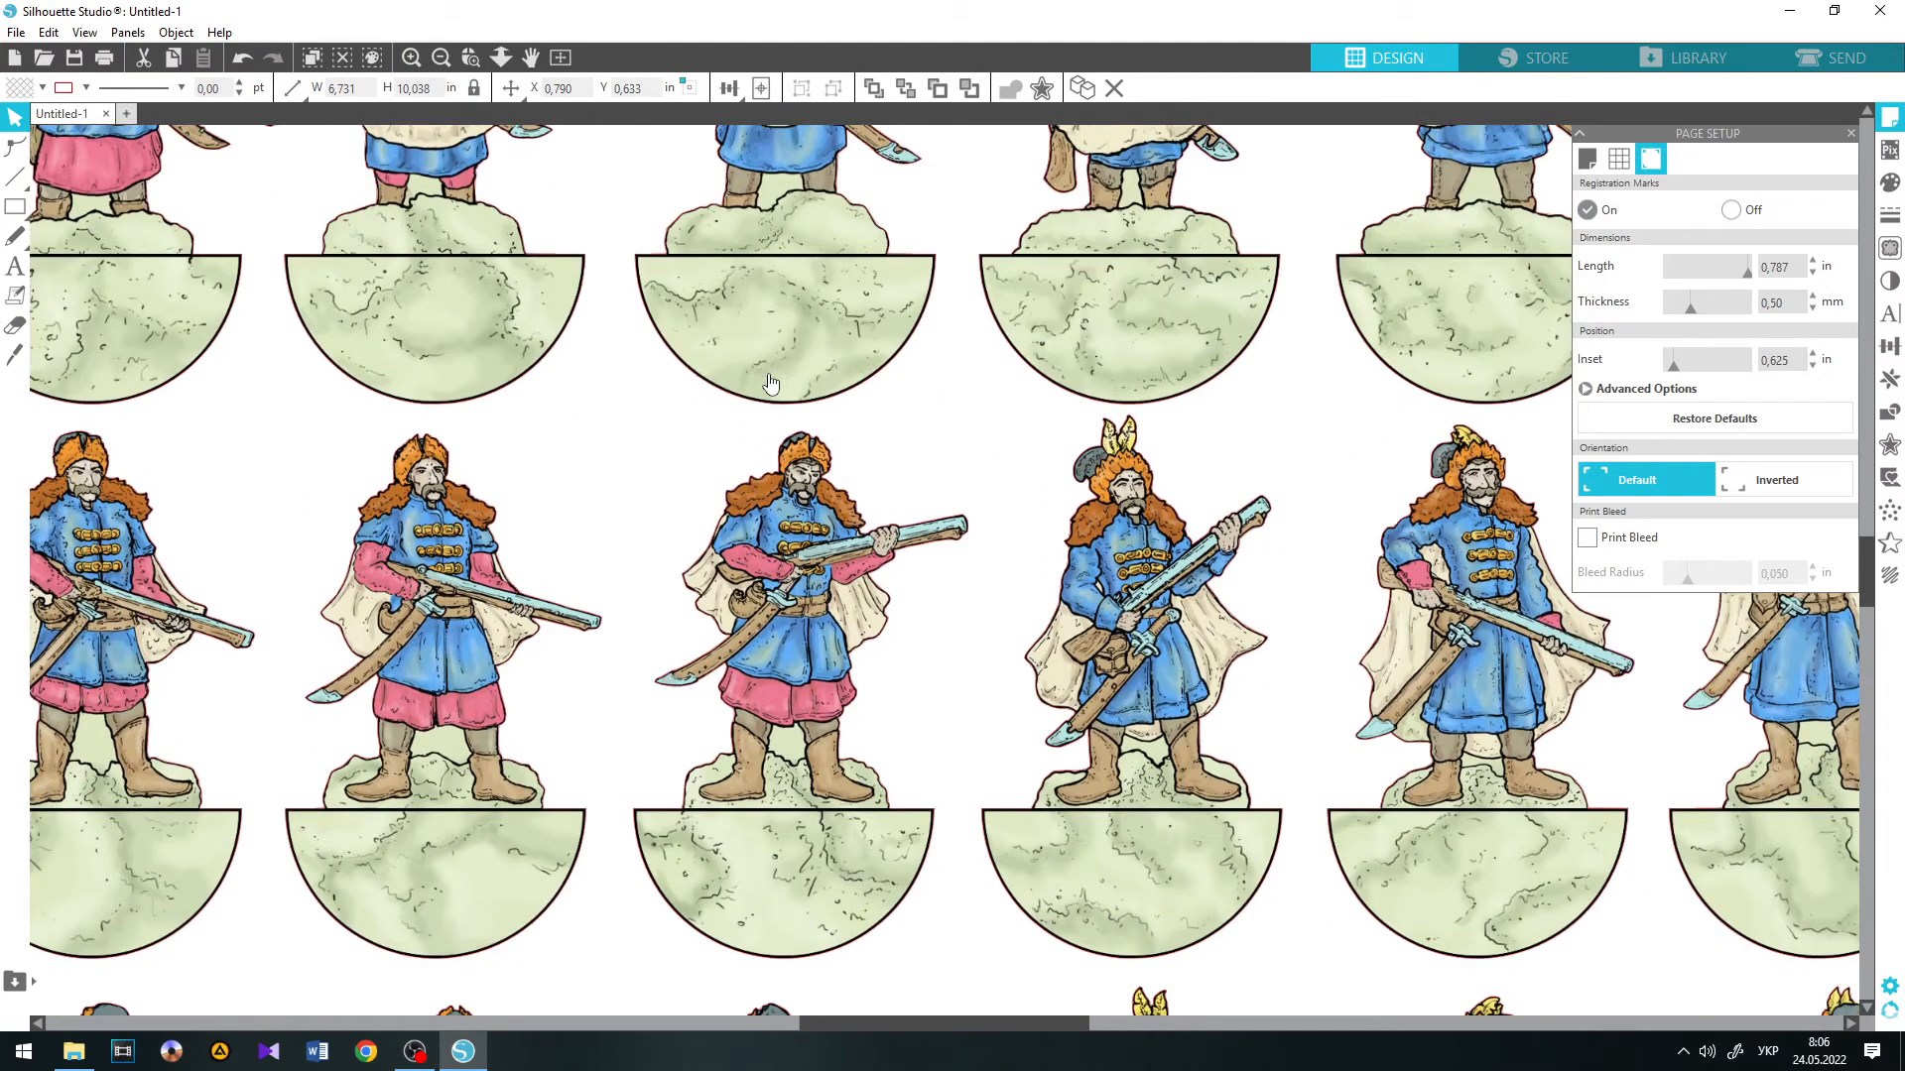
scroll(770, 382, "down", 7)
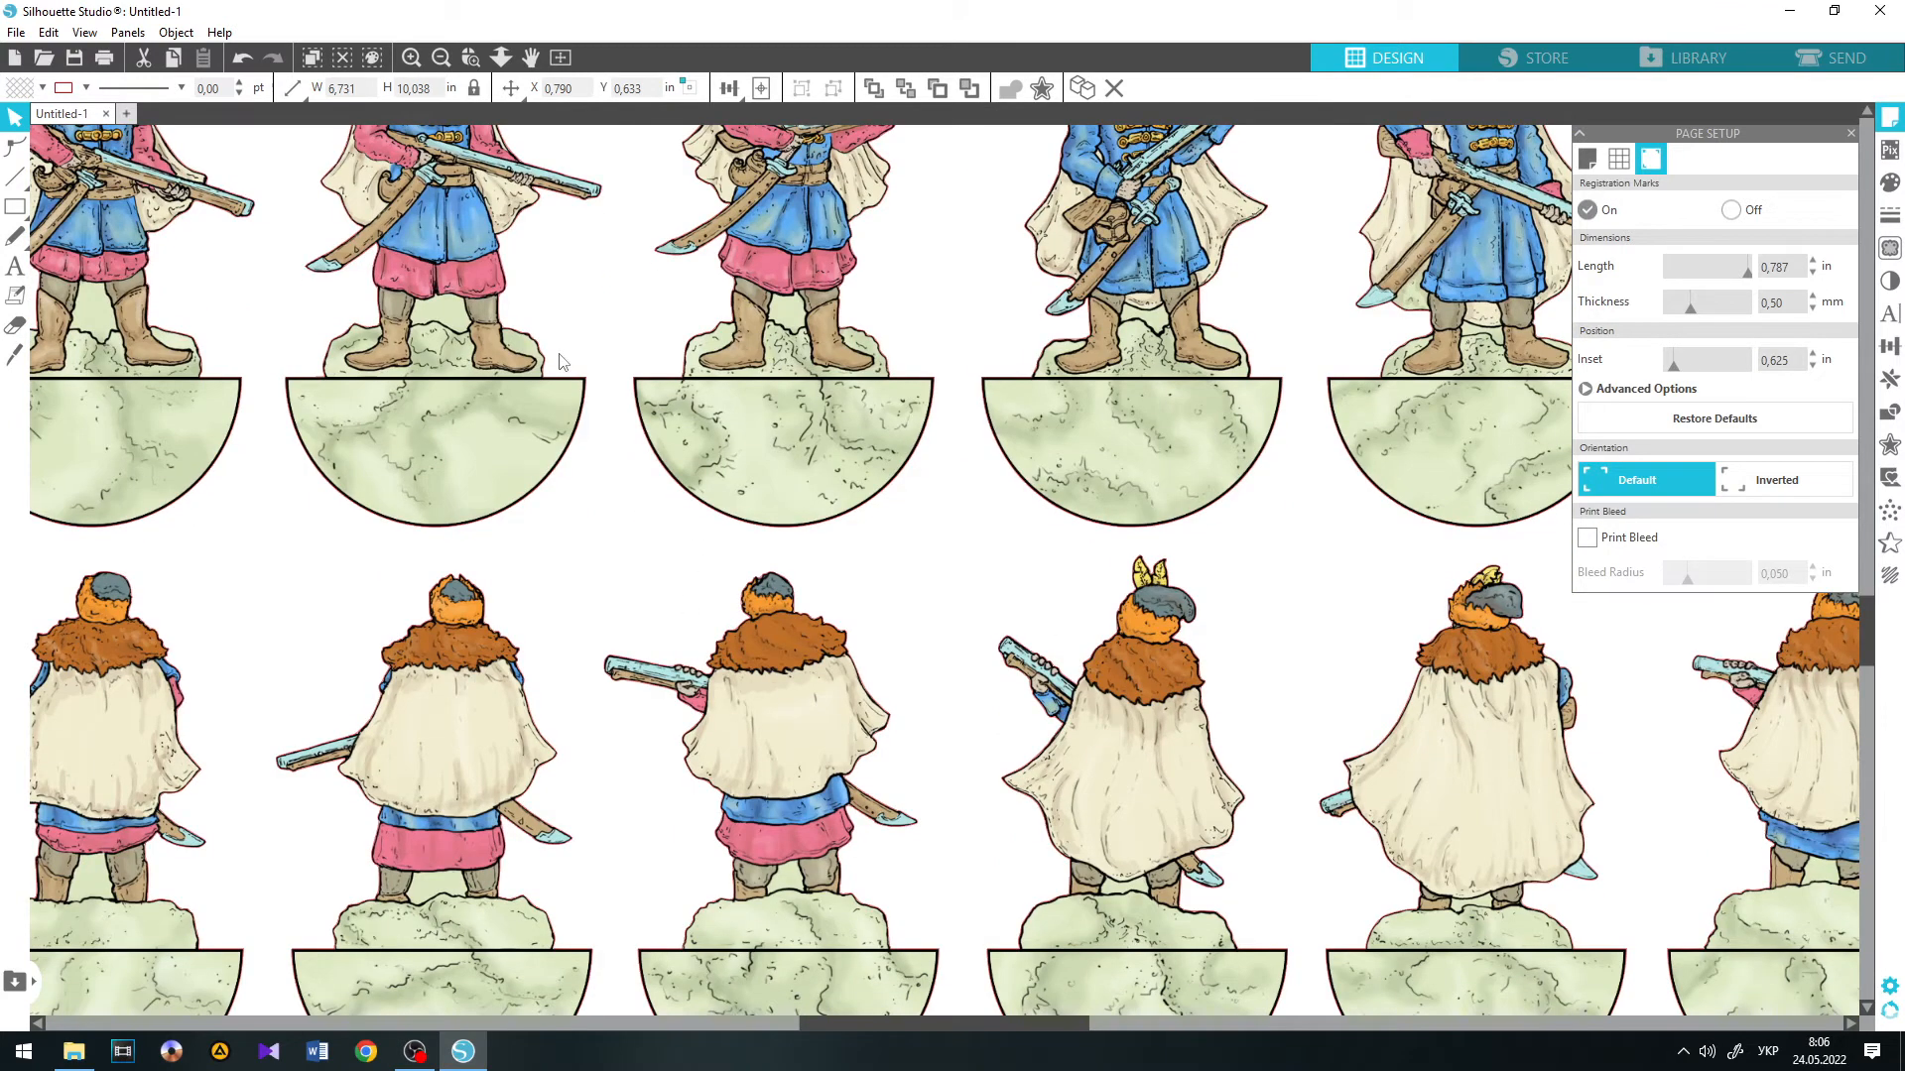
Step: Check the figure sheet with its registration marks in the print preview and print it
left_click(107, 59)
scroll(933, 559, "down", 2)
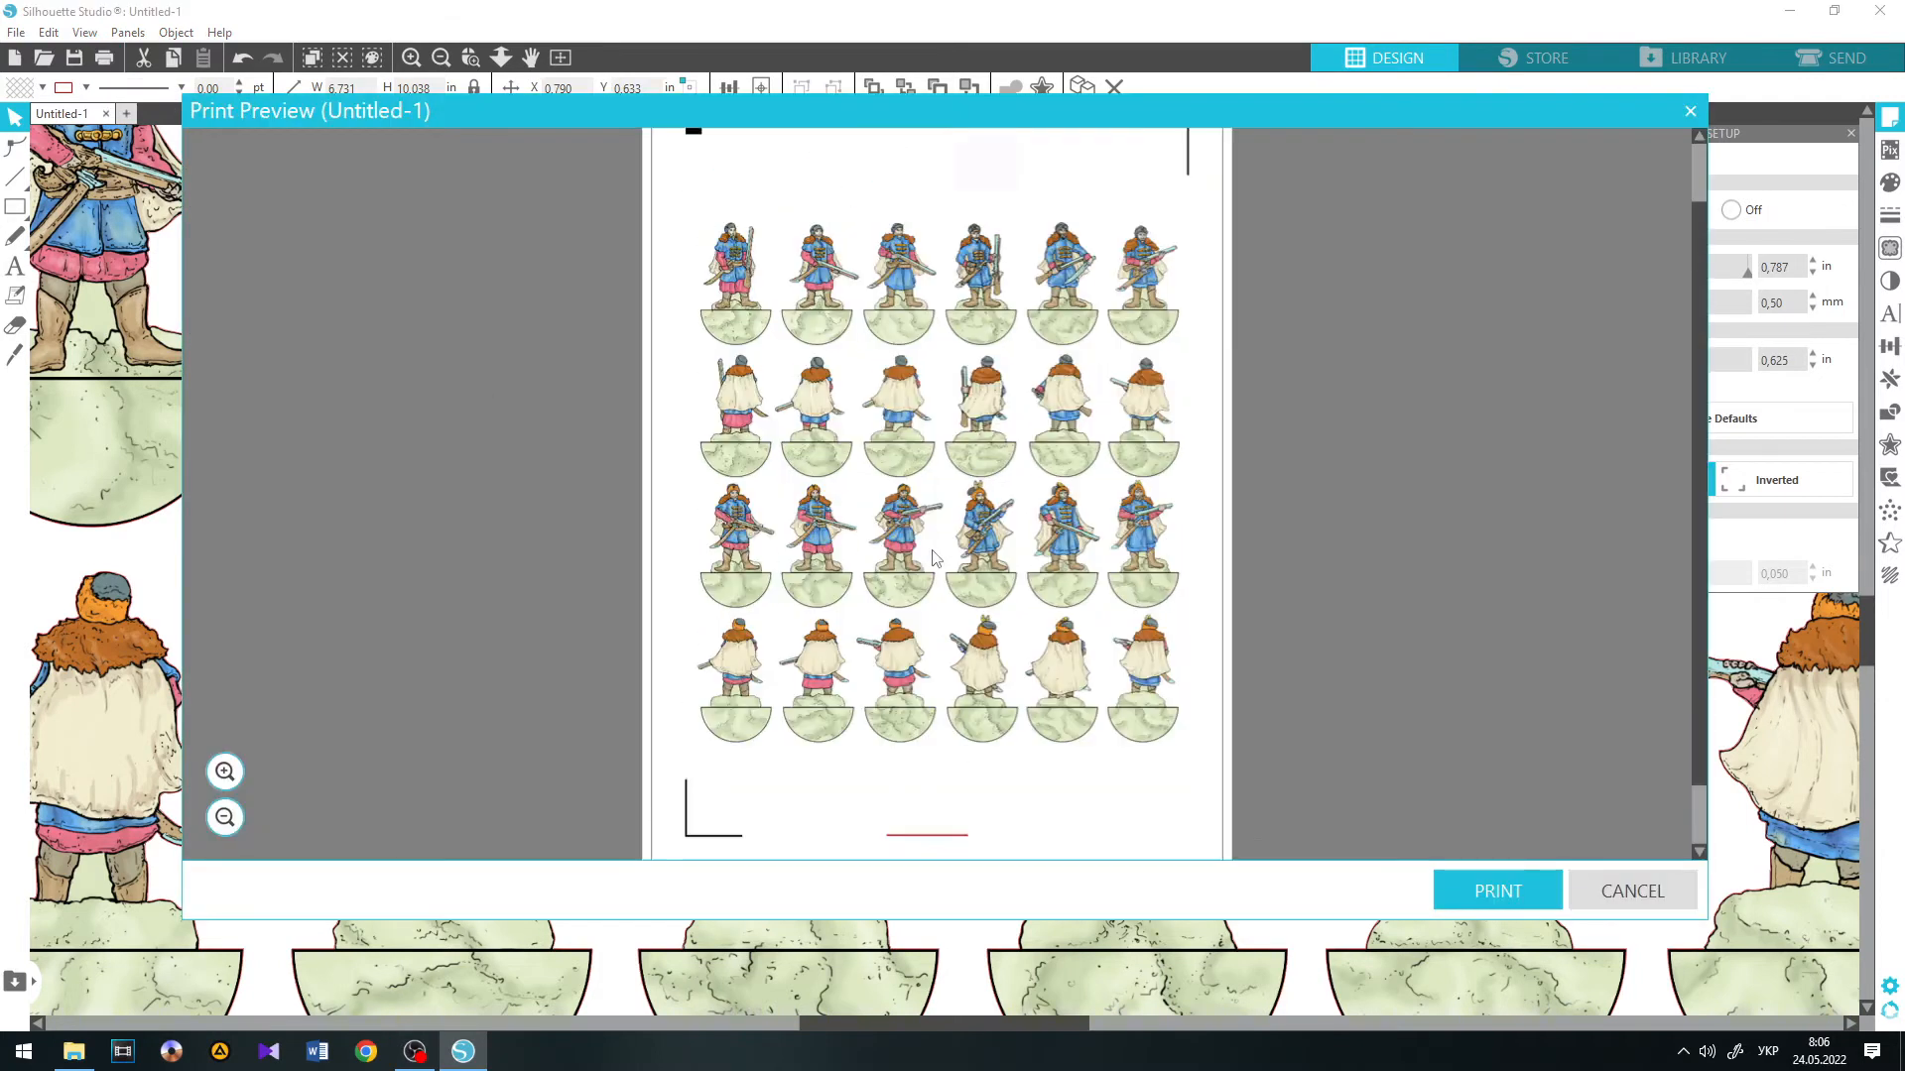
scroll(933, 559, "up", 1)
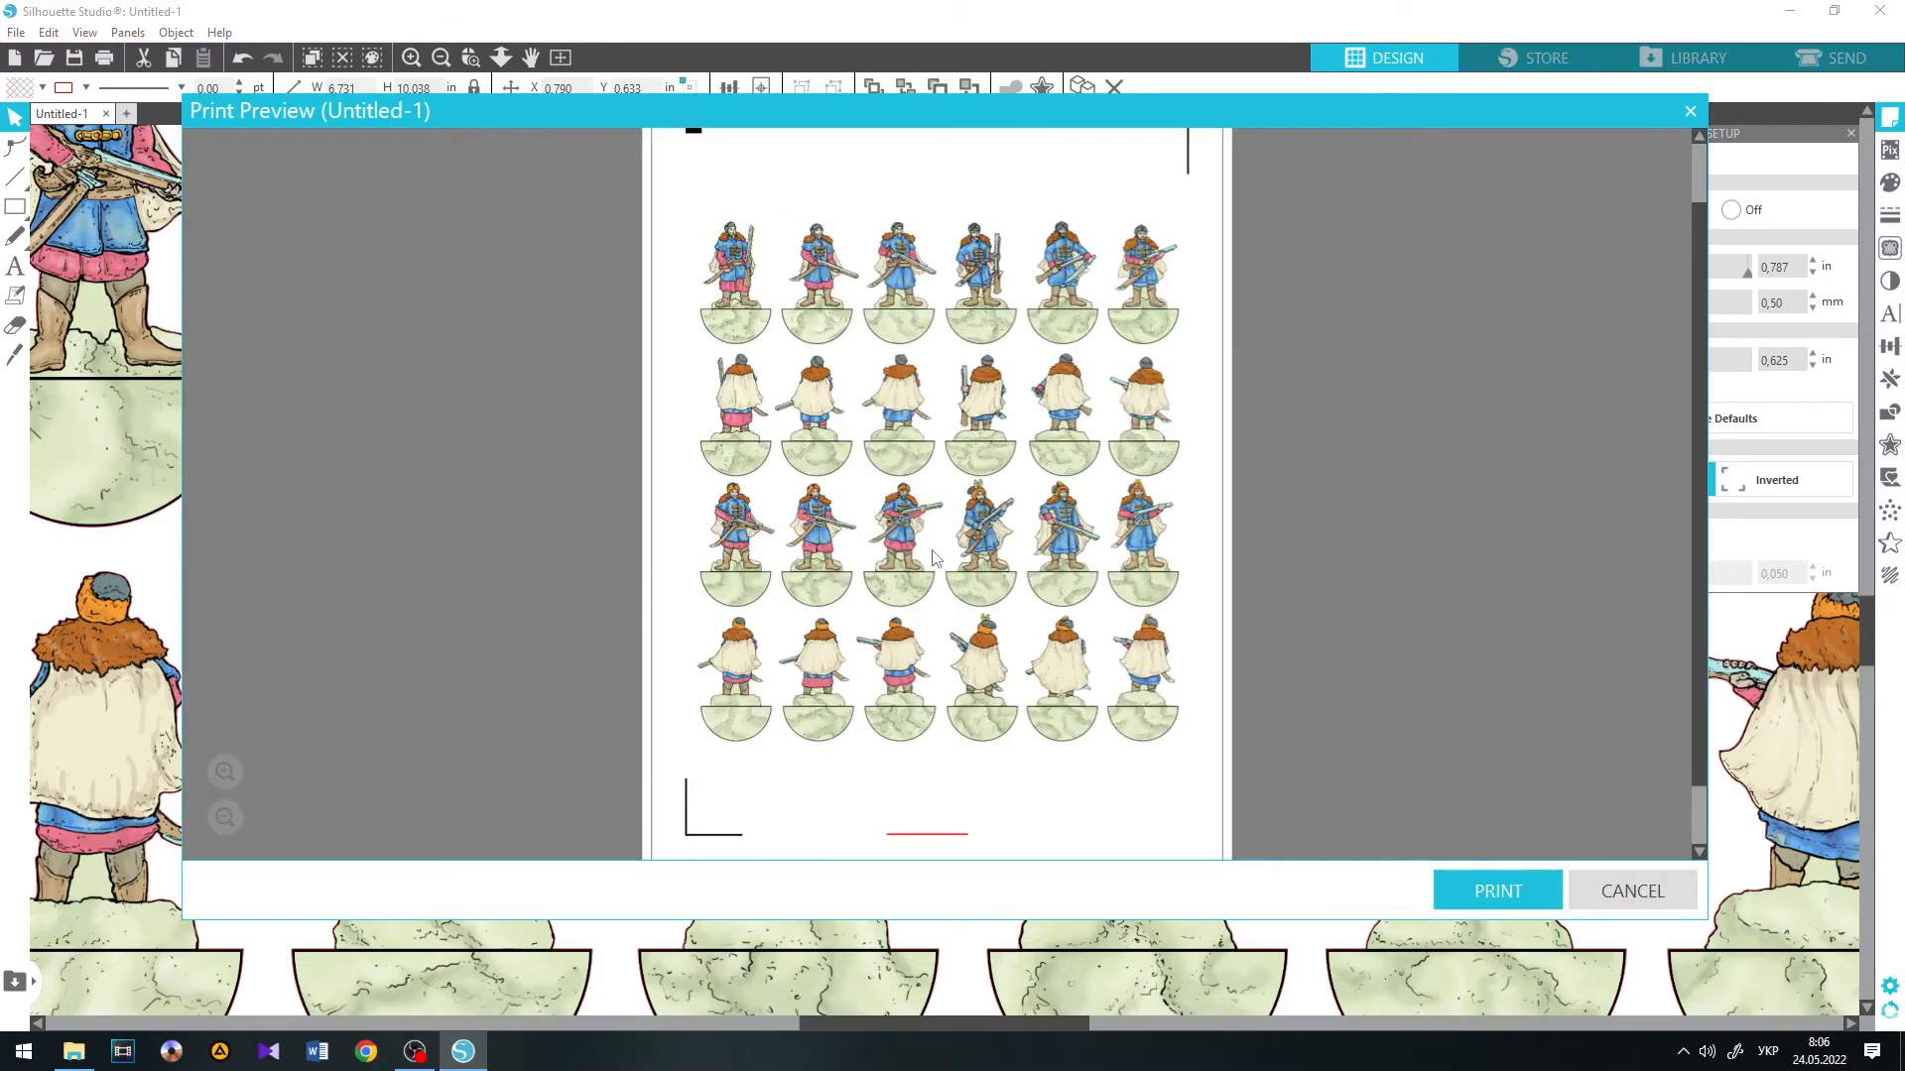
left_click(1497, 890)
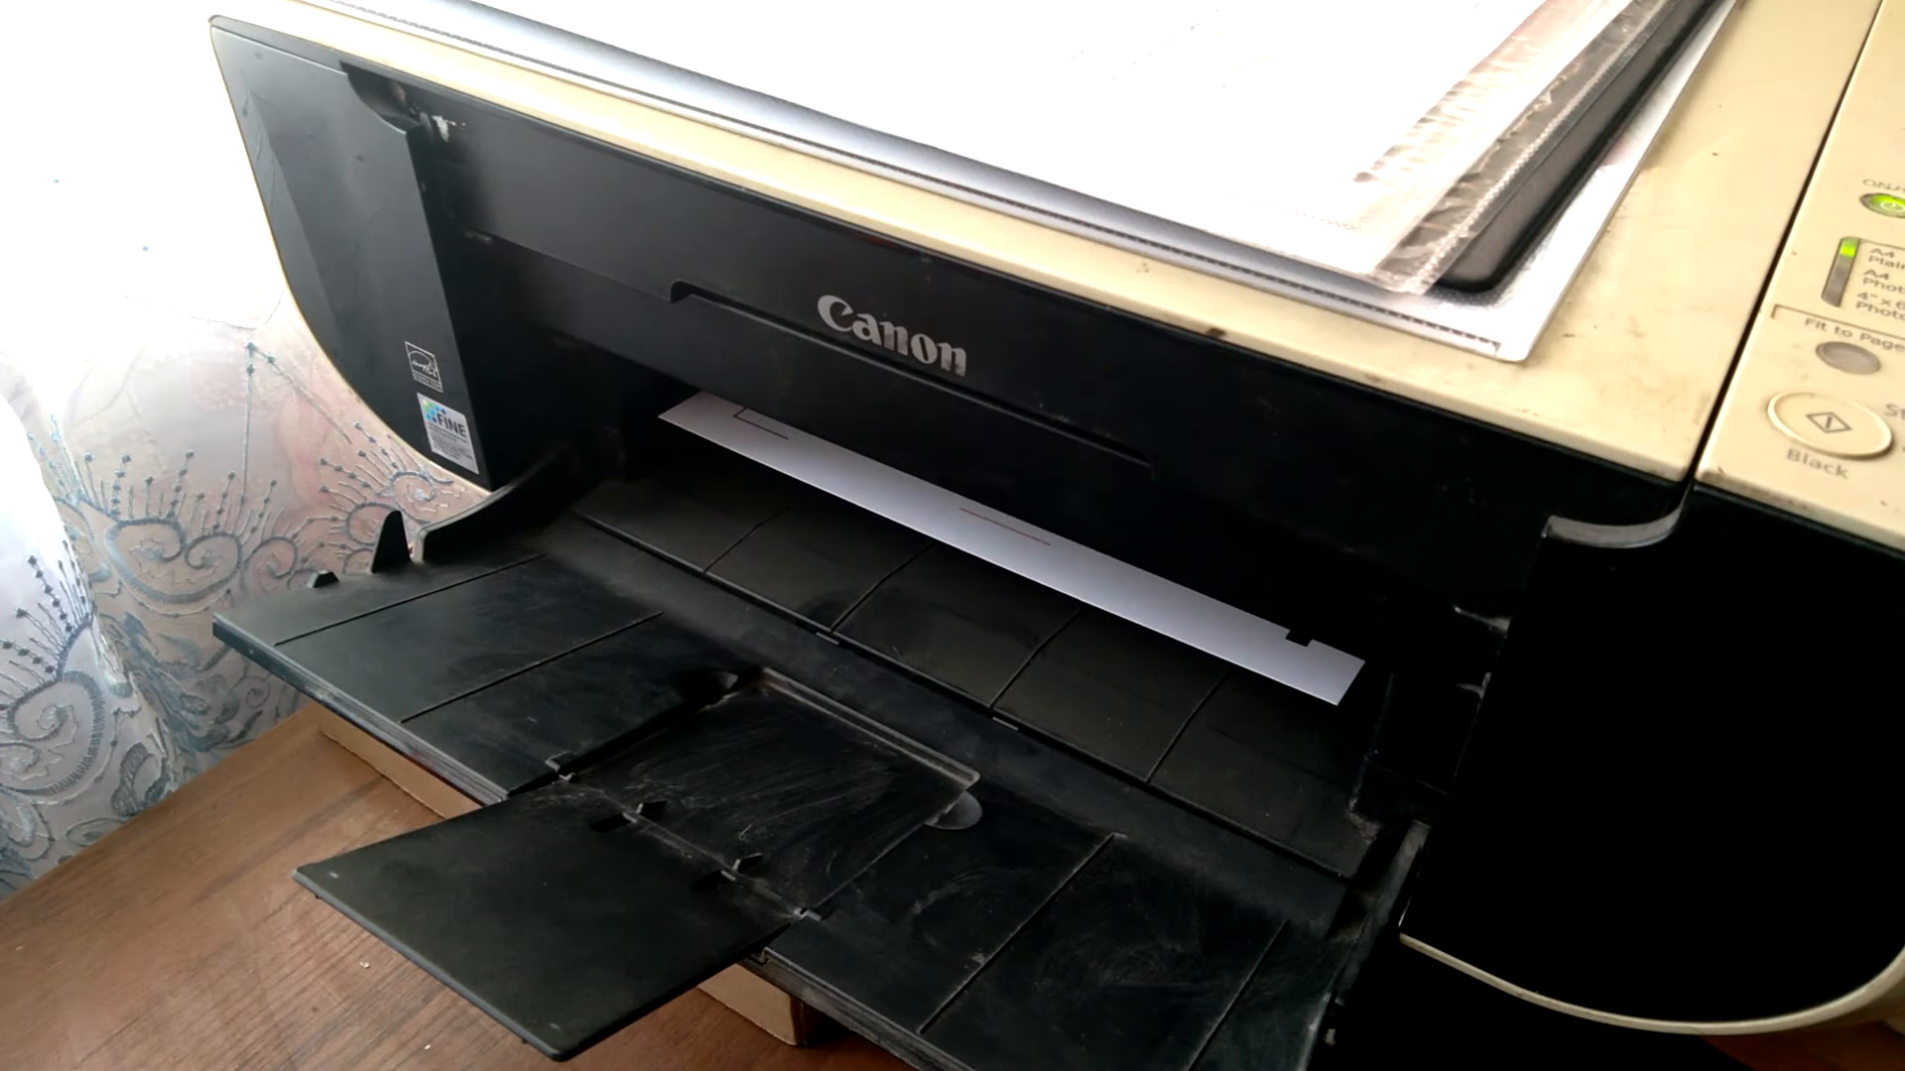